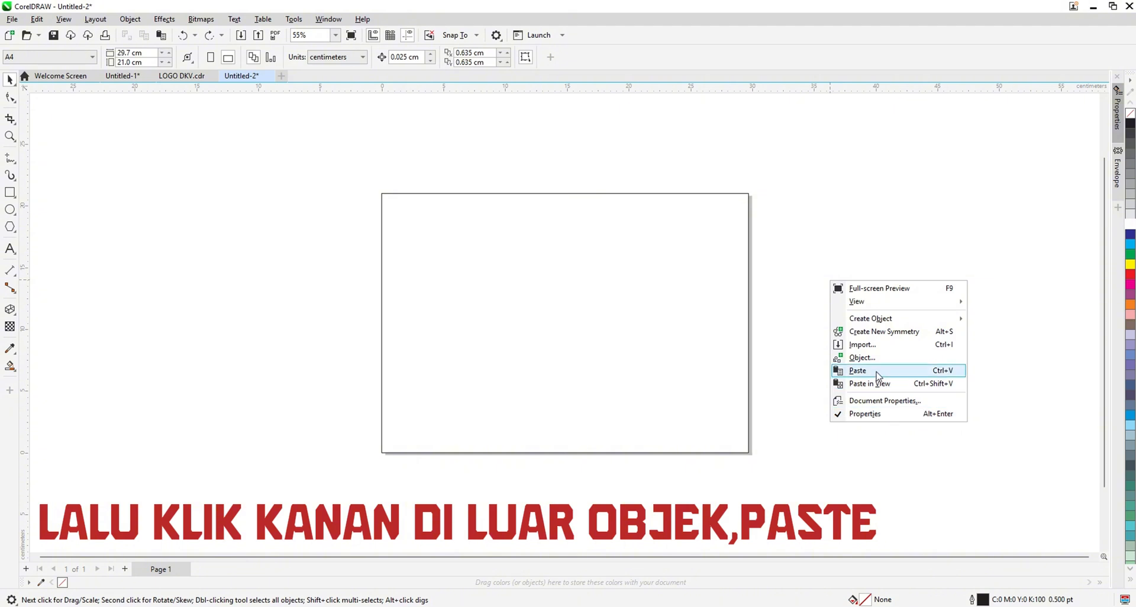
- Paste a copy of the page-sized rectangle and reduce its height to about 13.3 cm, keeping it centred
{"action": "left_click", "coordinate": [924, 370]}
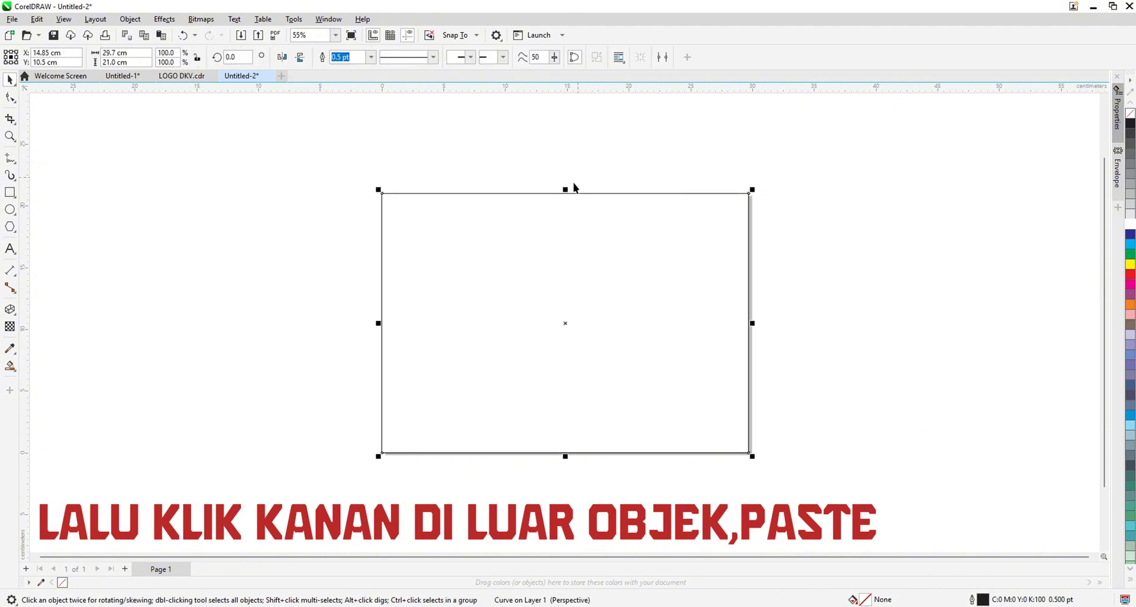
{"action": "left_click_drag", "start_coordinate": [565, 190], "coordinate": [562, 239]}
- Taper the page-sized rectangle by moving its two right corner nodes onto the right corners of the shorter rectangle
{"action": "left_click", "coordinate": [473, 195]}
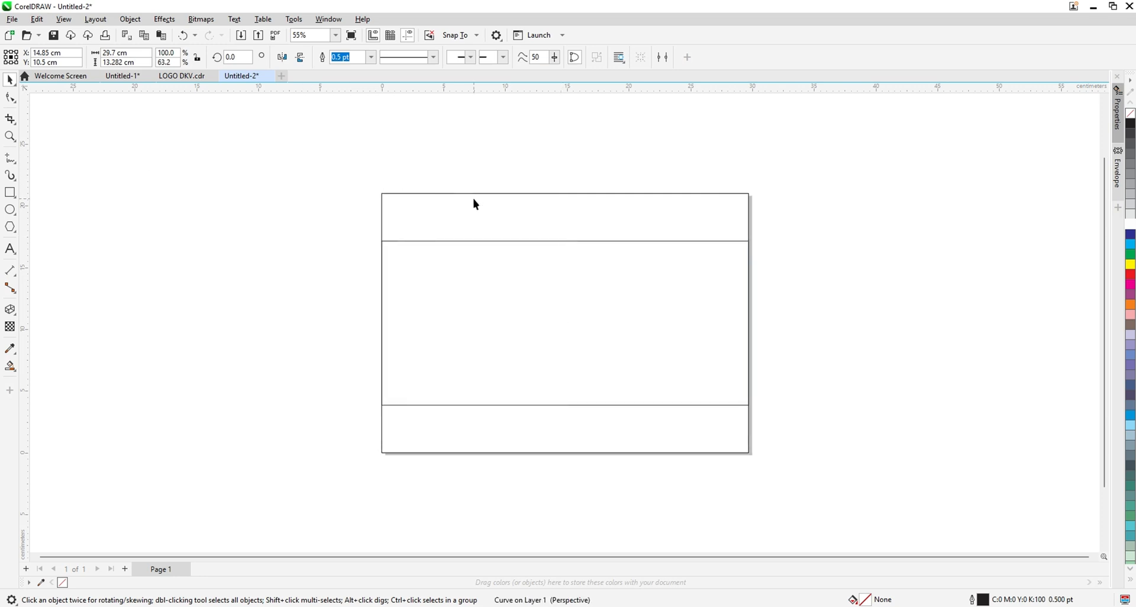
{"action": "left_click", "coordinate": [10, 98]}
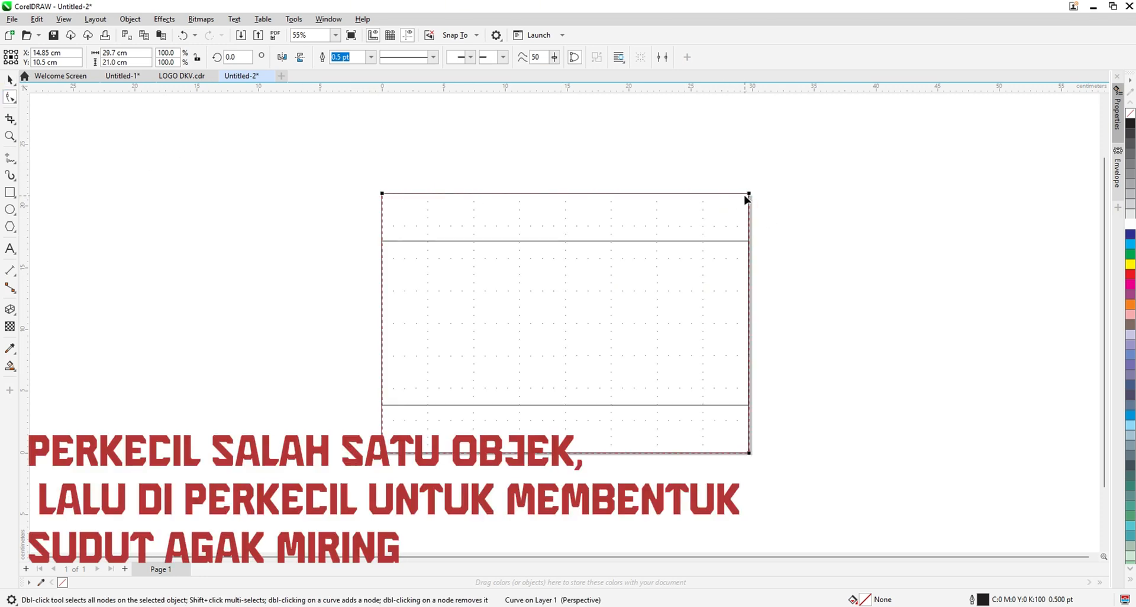
{"action": "left_click_drag", "start_coordinate": [750, 194], "coordinate": [749, 242]}
{"action": "left_click_drag", "start_coordinate": [750, 453], "coordinate": [749, 406]}
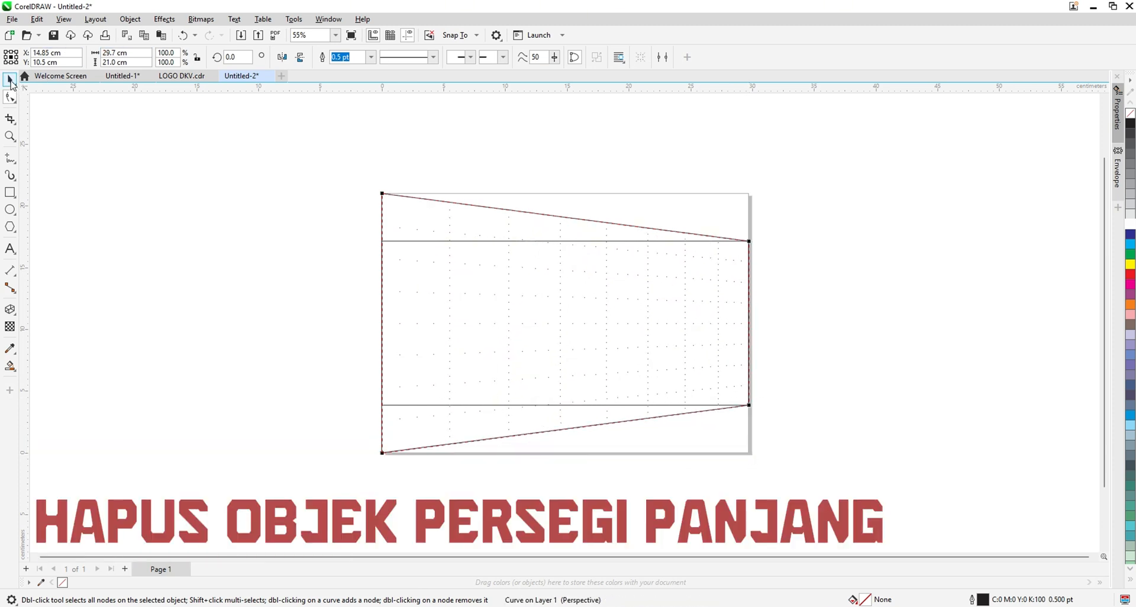
- Delete the shorter rectangle, keeping only the tapered shape
{"action": "left_click", "coordinate": [10, 80]}
{"action": "left_click", "coordinate": [215, 227]}
{"action": "left_click_drag", "start_coordinate": [780, 349], "coordinate": [794, 412]}
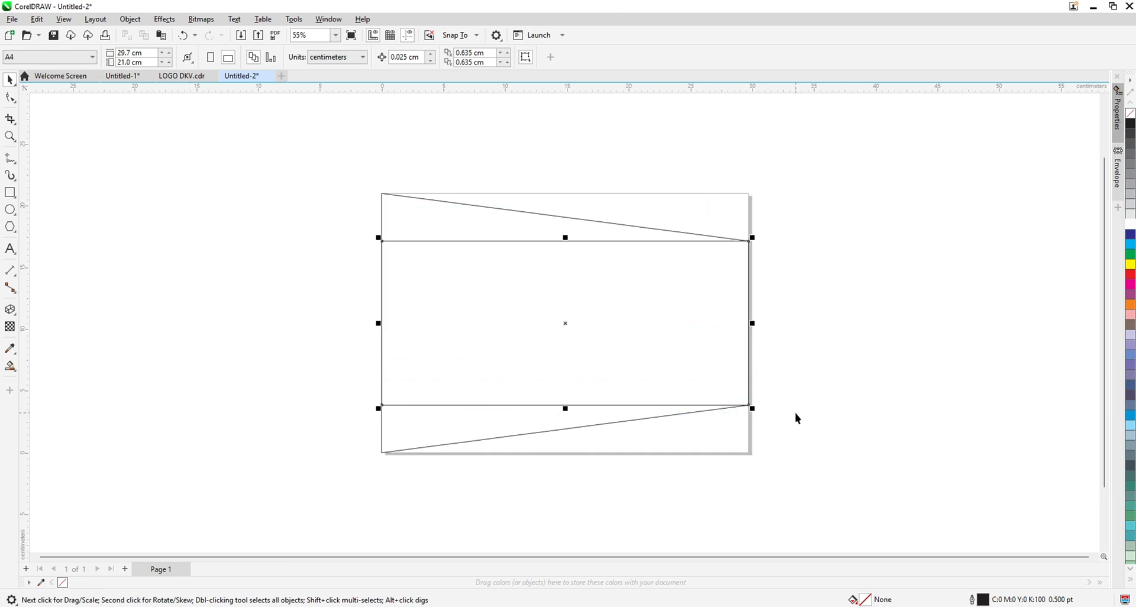
{"action": "key", "text": "Delete"}
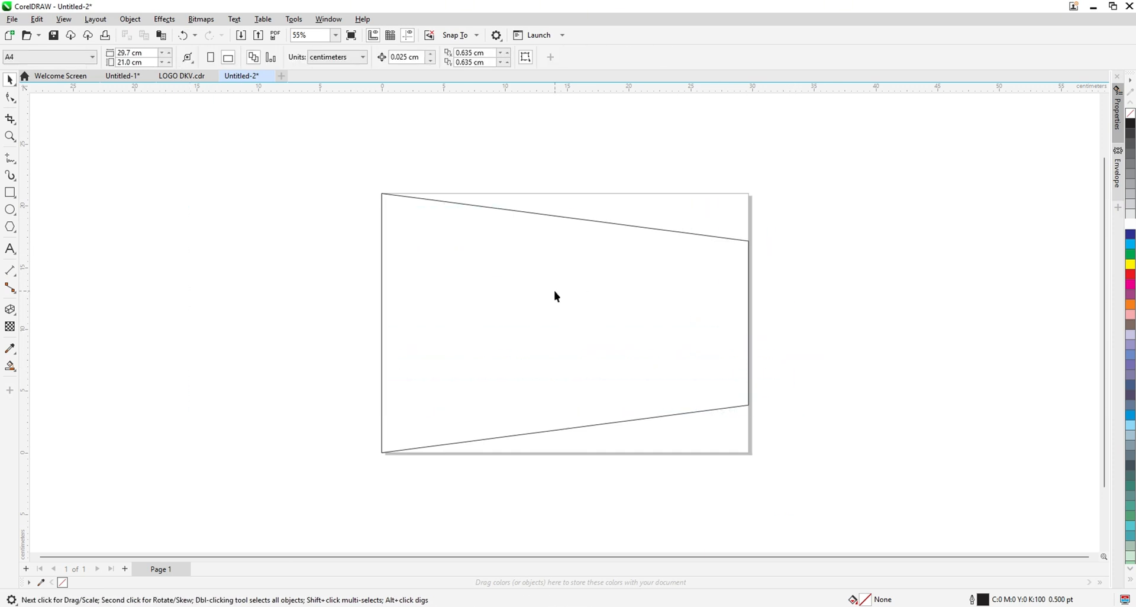
- Fill the tapered shape with 70% black and extrude it toward a vanishing point about 20.5 cm left of its centre
{"action": "left_click", "coordinate": [523, 276]}
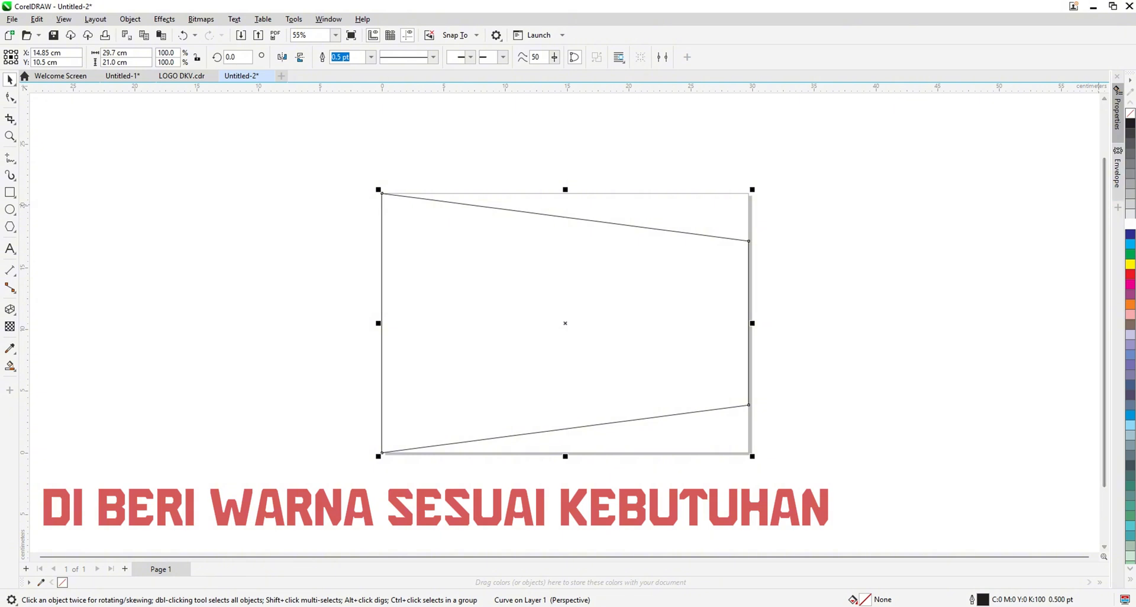
{"action": "left_click", "coordinate": [1129, 155]}
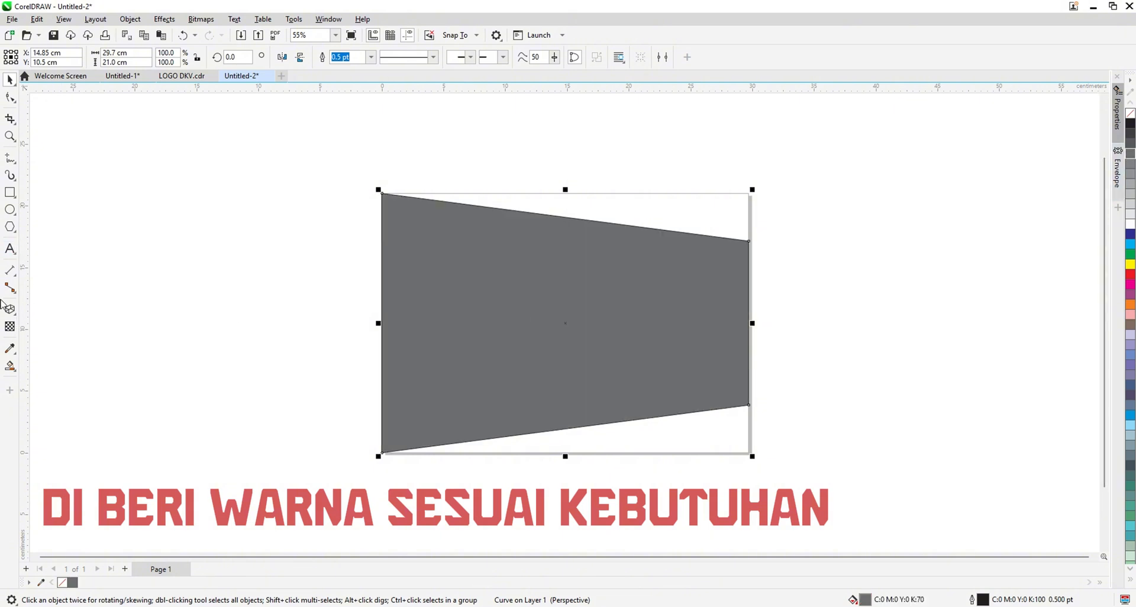
{"action": "left_click", "coordinate": [14, 313]}
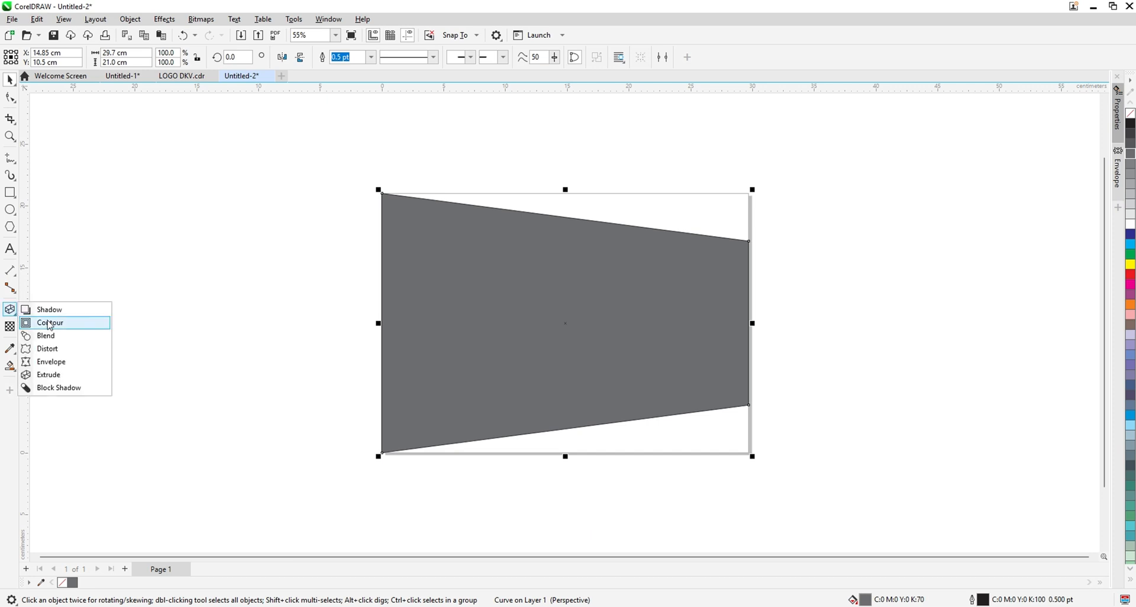
{"action": "left_click", "coordinate": [52, 375]}
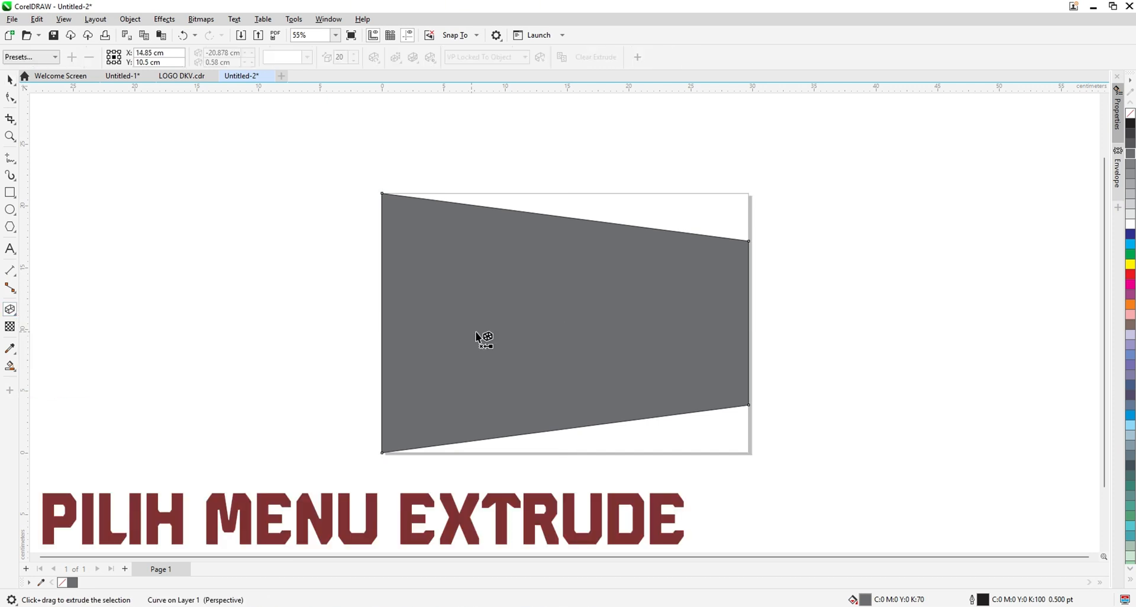
{"action": "mouse_move", "coordinate": [611, 312]}
{"action": "left_mouse_down"}
{"action": "mouse_move", "coordinate": [324, 302]}
{"action": "mouse_move", "coordinate": [311, 319]}
{"action": "left_mouse_up"}
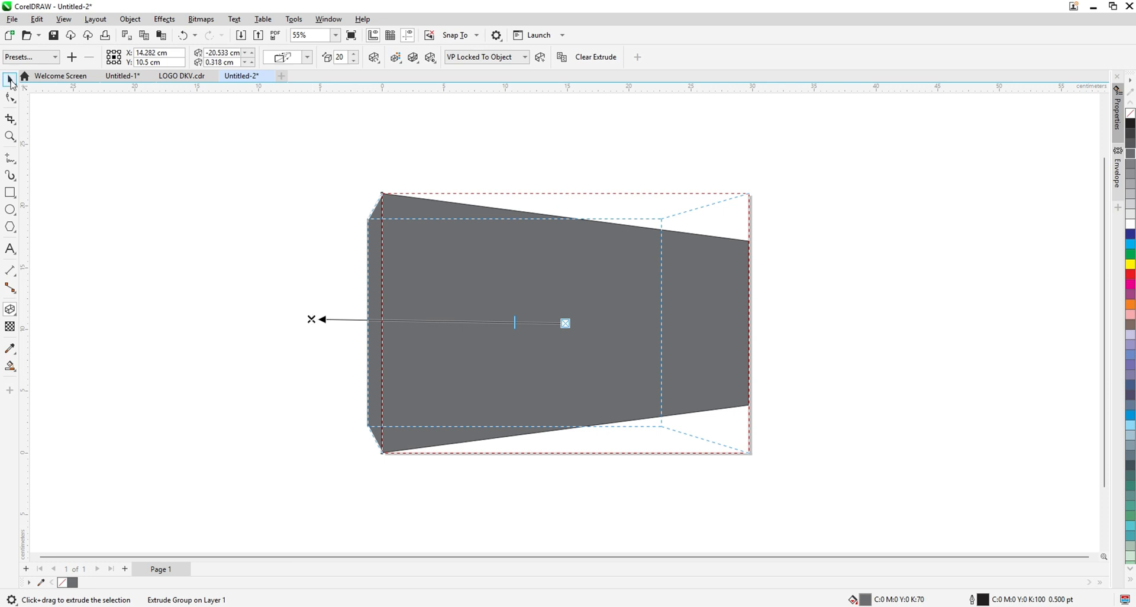
{"action": "left_click", "coordinate": [10, 80]}
{"action": "left_click", "coordinate": [336, 144]}
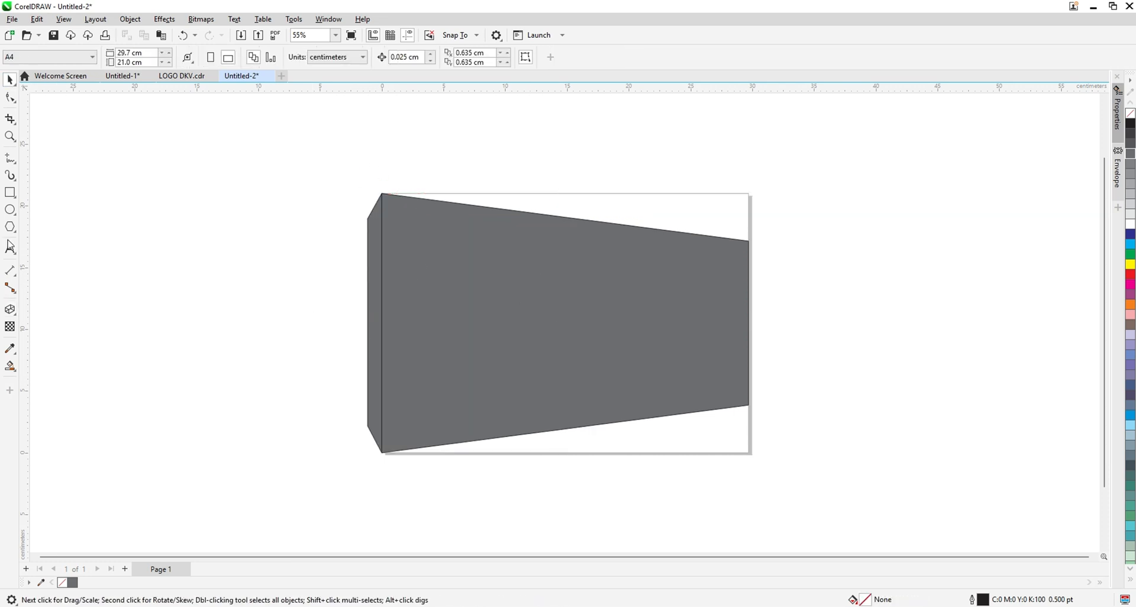
- Add the text "ZUFA DESAIN" above the block and enlarge it to about 121 pt
{"action": "left_click", "coordinate": [10, 249]}
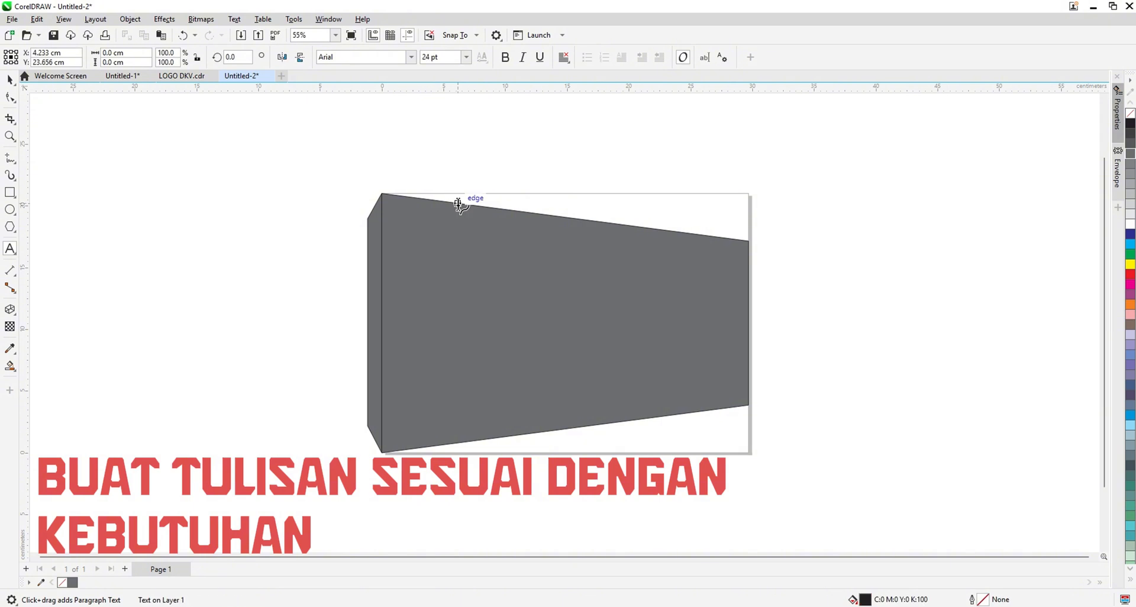
{"action": "type", "text": "ZUFA DESAIN"}
{"action": "key", "text": "ctrl+space"}
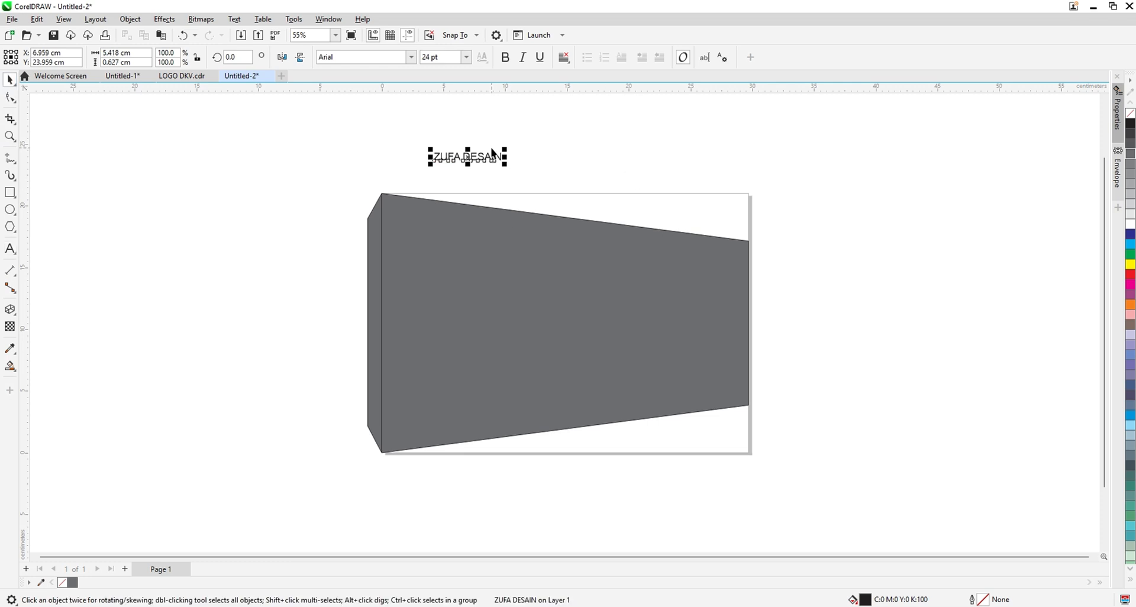
{"action": "left_click_drag", "start_coordinate": [506, 150], "coordinate": [779, 118]}
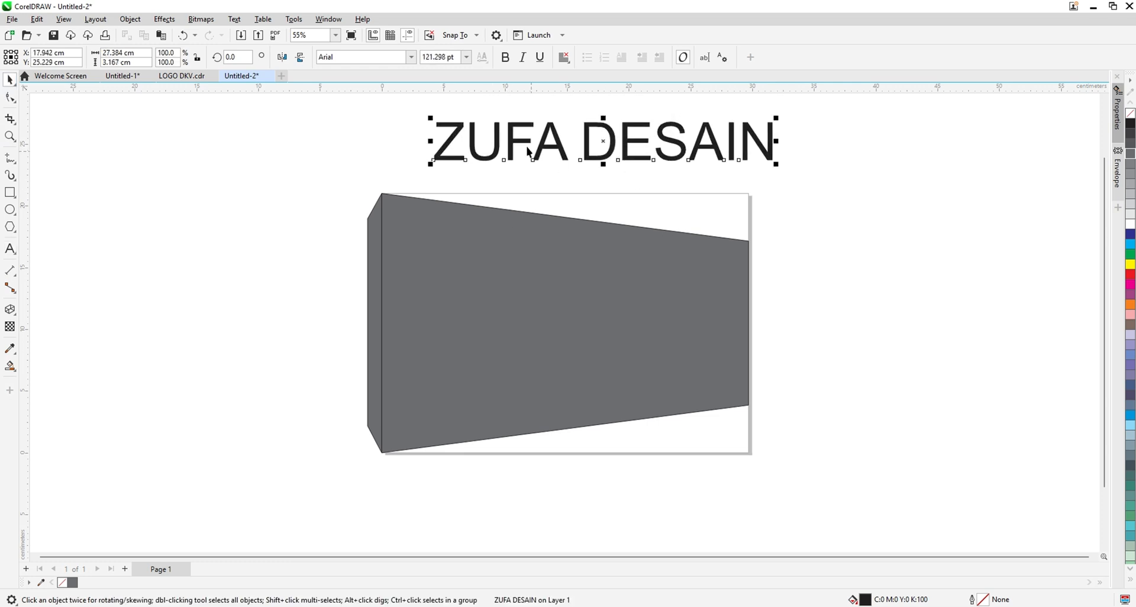
- Set the font of the ZUFA DESAIN text to Jungle Adventurer after trying Galantic
{"action": "left_click", "coordinate": [367, 57]}
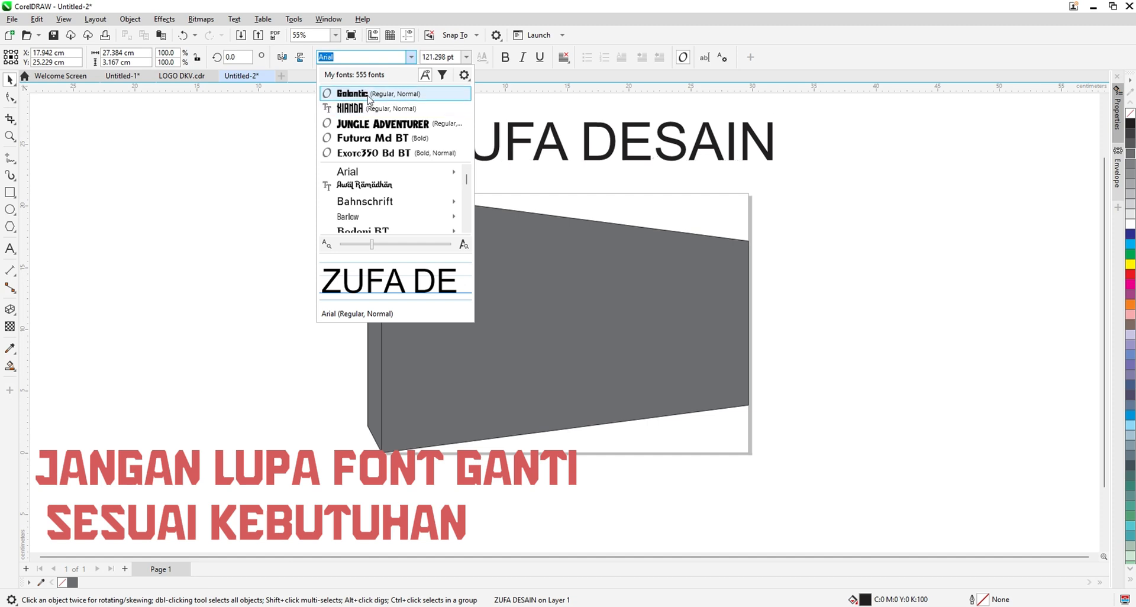
{"action": "left_click", "coordinate": [352, 95]}
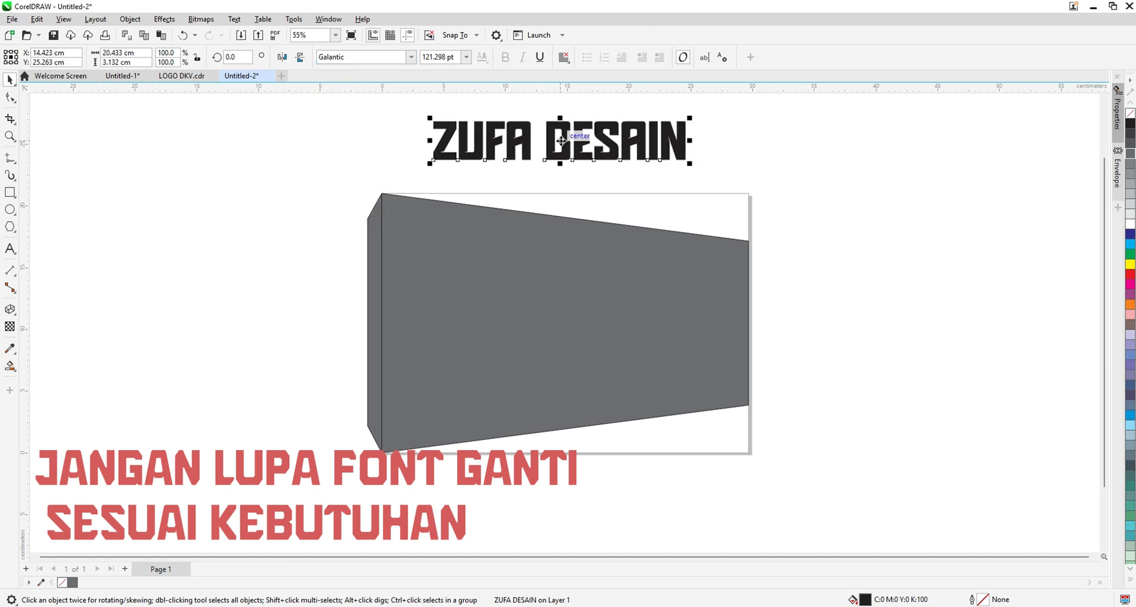
{"action": "left_click", "coordinate": [366, 56]}
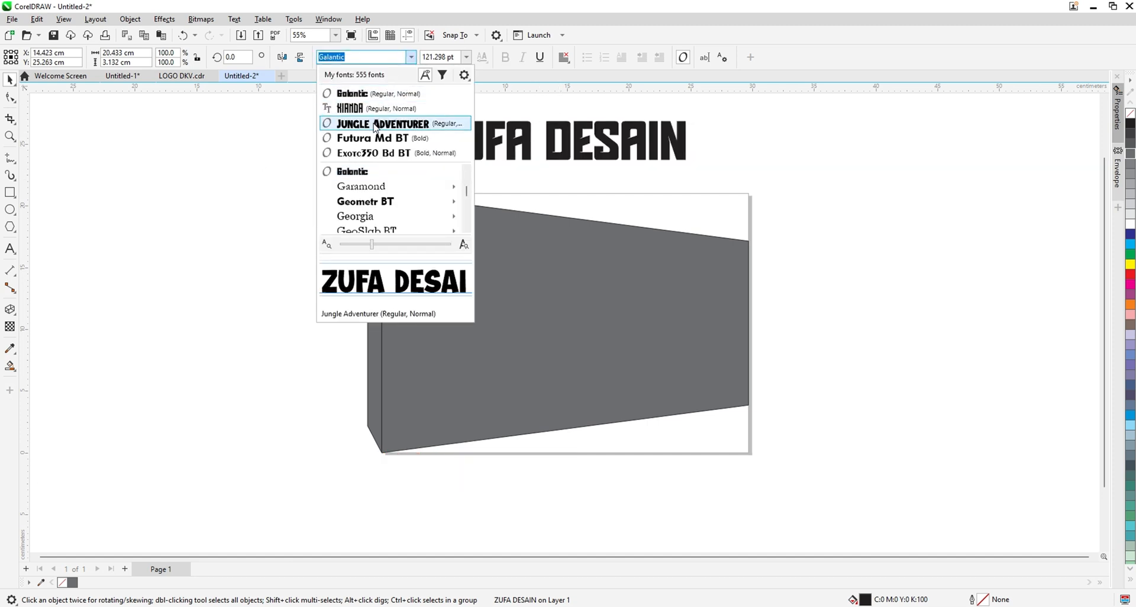
{"action": "left_click", "coordinate": [355, 116]}
- Try the Futura Md BT font on the ZUFA DESAIN text and undo the change
{"action": "left_click", "coordinate": [404, 57]}
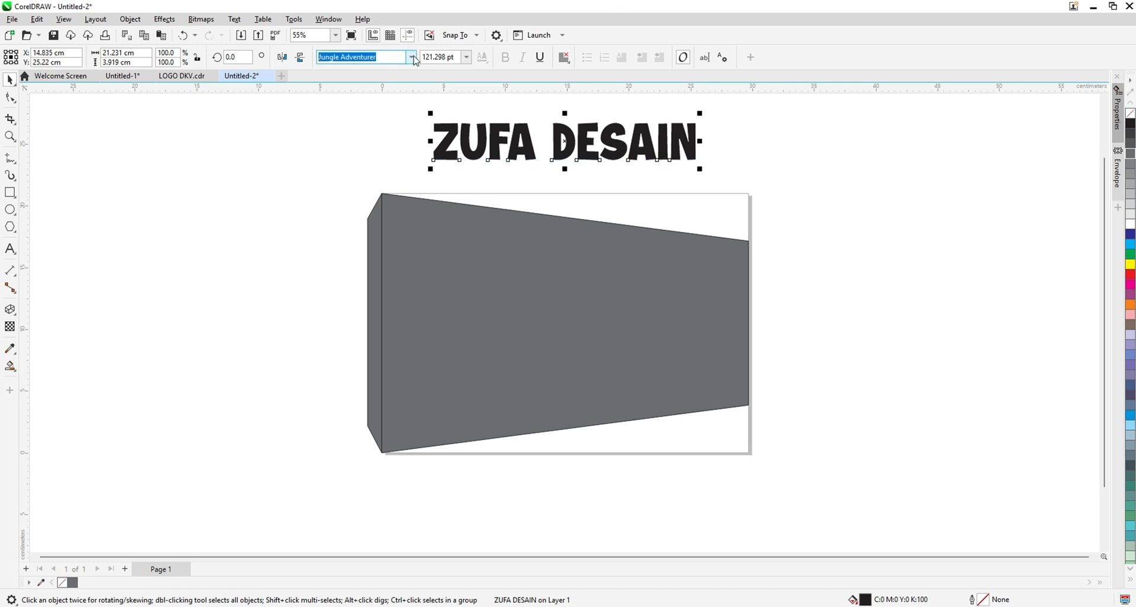
{"action": "left_click", "coordinate": [385, 153]}
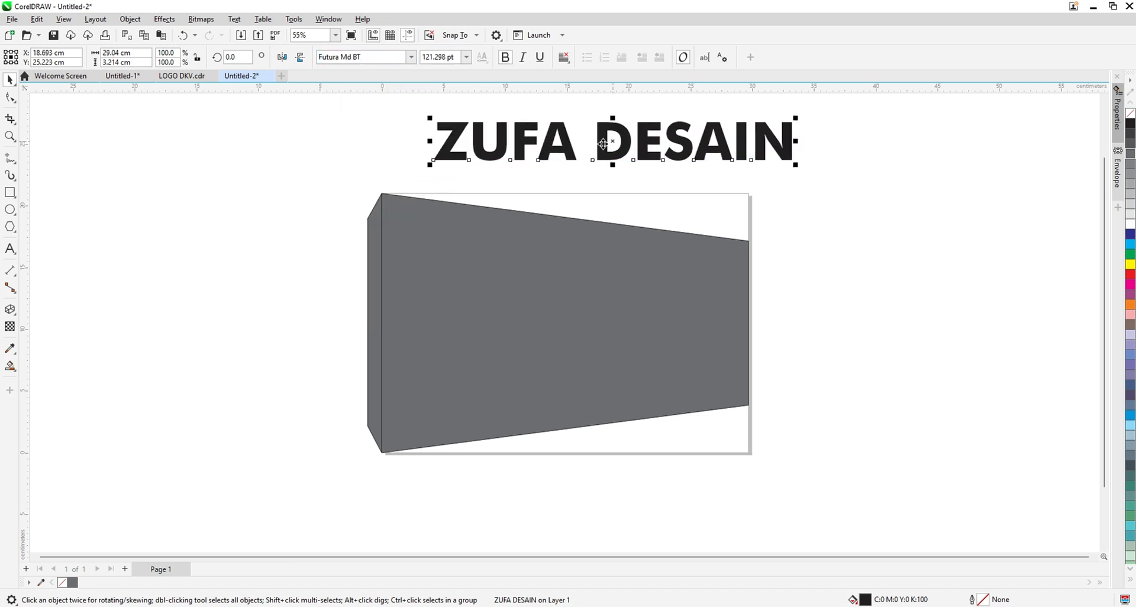
{"action": "left_click", "coordinate": [366, 57]}
{"action": "key", "text": "ctrl+z"}
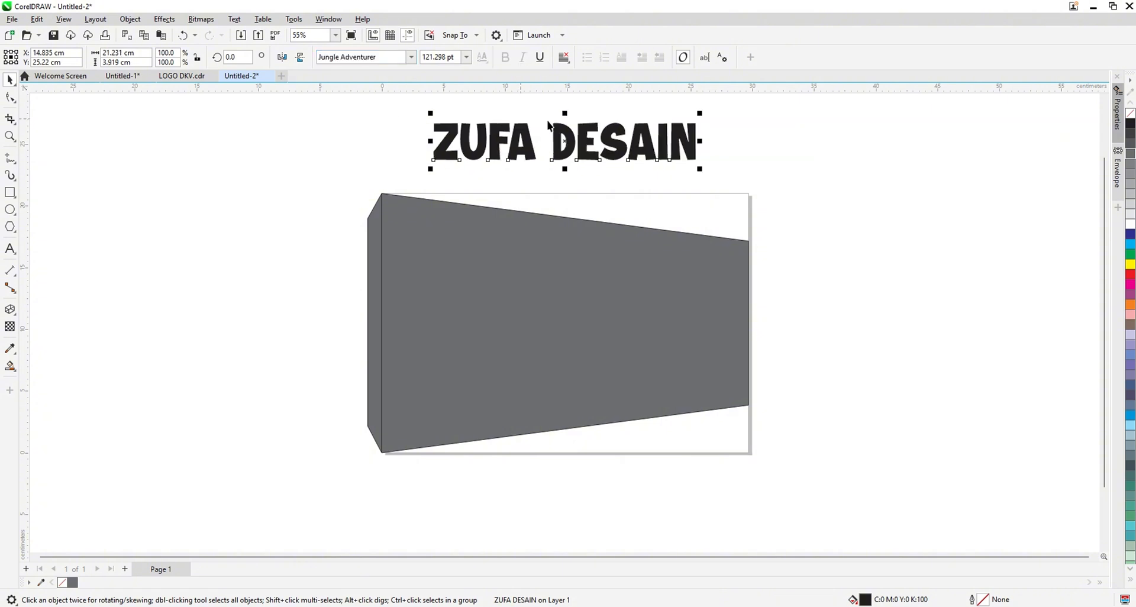
- Move the ZUFA DESAIN text slightly closer to the block and enlarge it to about 133 pt
{"action": "left_click_drag", "start_coordinate": [565, 139], "coordinate": [558, 153]}
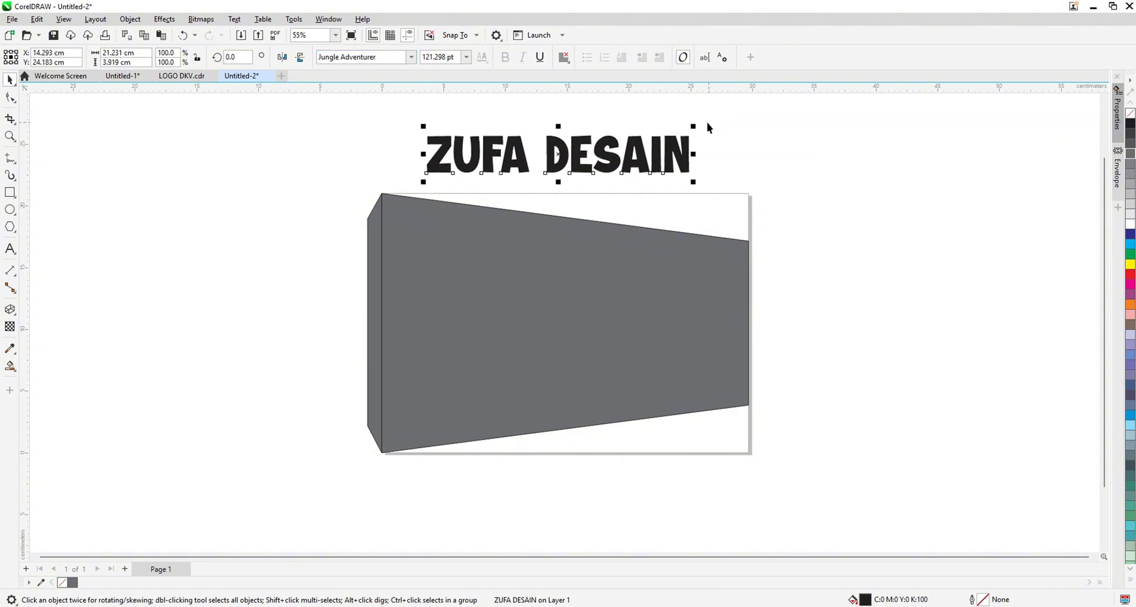
{"action": "left_click_drag", "start_coordinate": [694, 126], "coordinate": [724, 118]}
- Copy the ZUFA DESAIN text and paste a duplicate exactly over the original
{"action": "scroll", "coordinate": [575, 145], "scroll_direction": "up", "scroll_amount": 1}
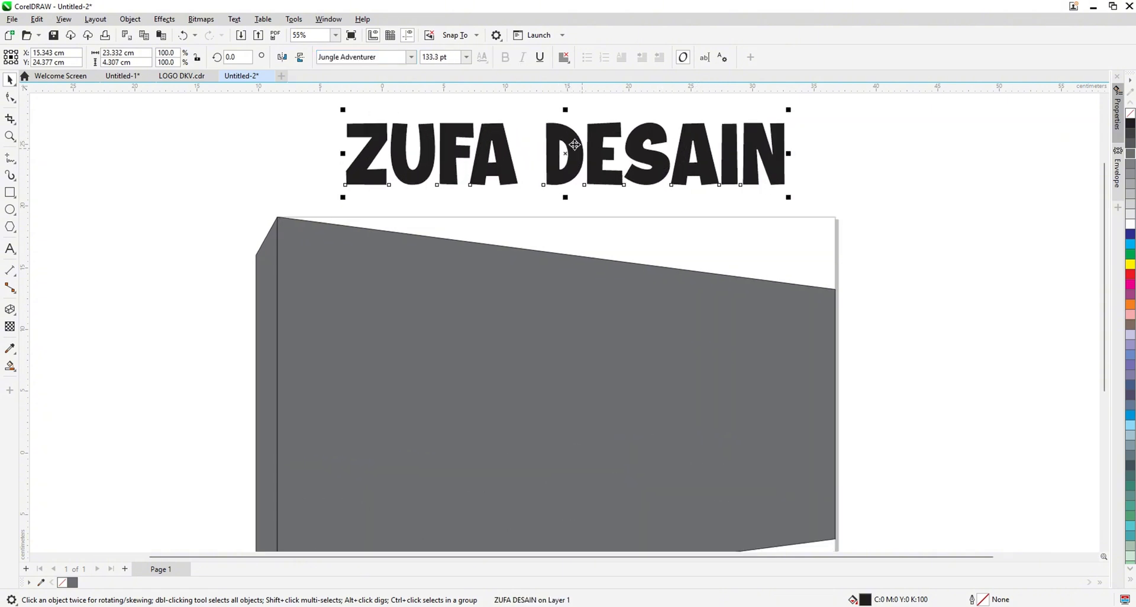
{"action": "right_click", "coordinate": [574, 145]}
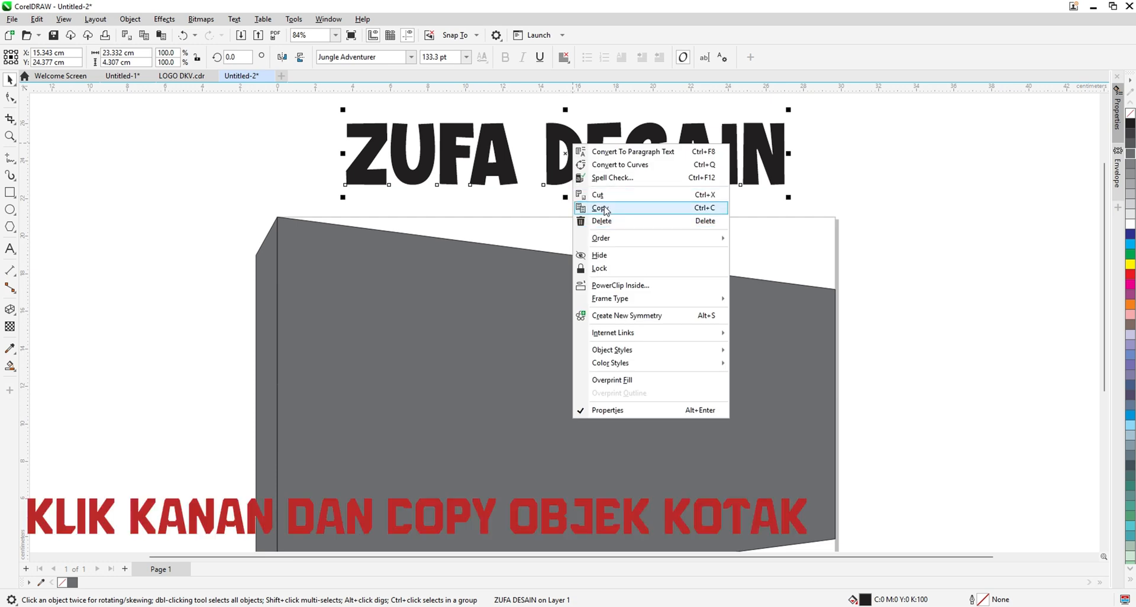
{"action": "left_click", "coordinate": [605, 210]}
{"action": "right_click", "coordinate": [869, 151]}
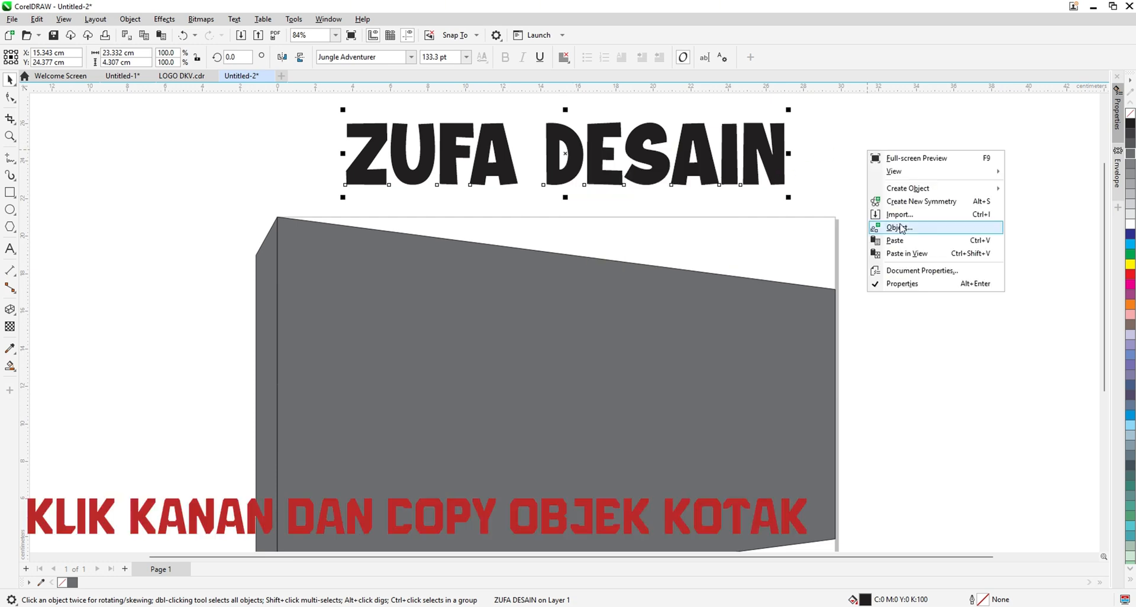
{"action": "left_click", "coordinate": [894, 241]}
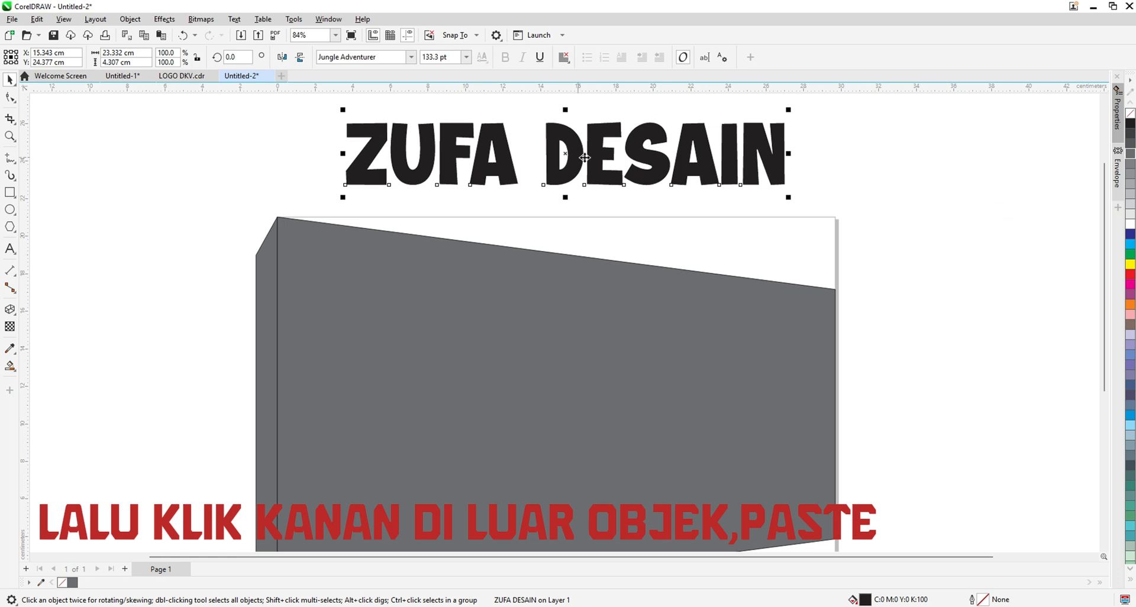
- Recolour the pasted ZUFA DESAIN text with a 30% black fill and deselect it
{"action": "left_click", "coordinate": [1129, 214]}
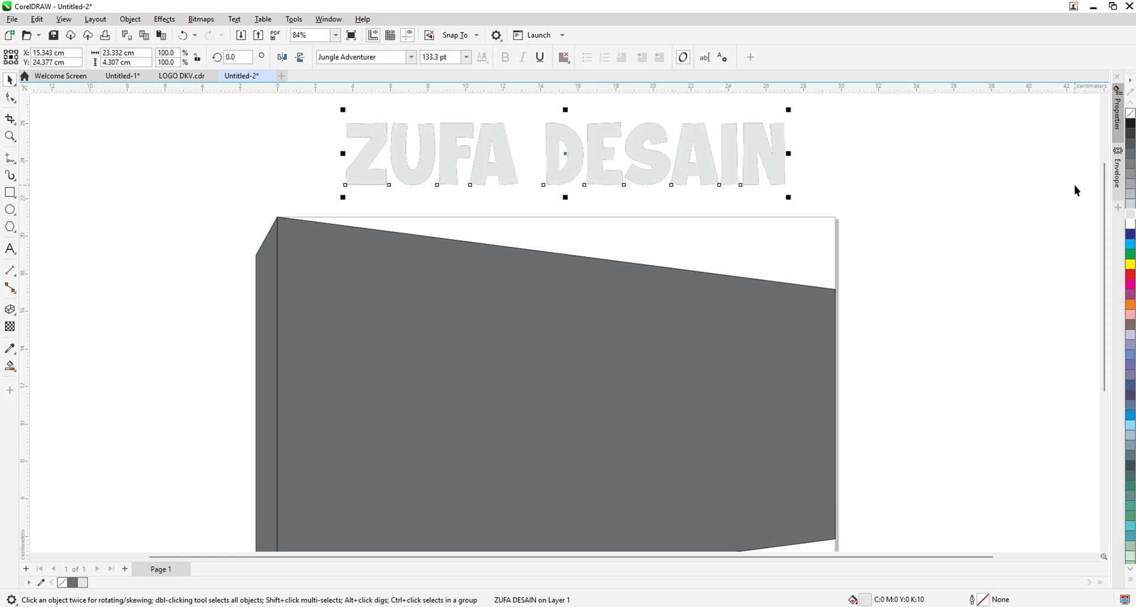
{"action": "left_click", "coordinate": [1131, 201]}
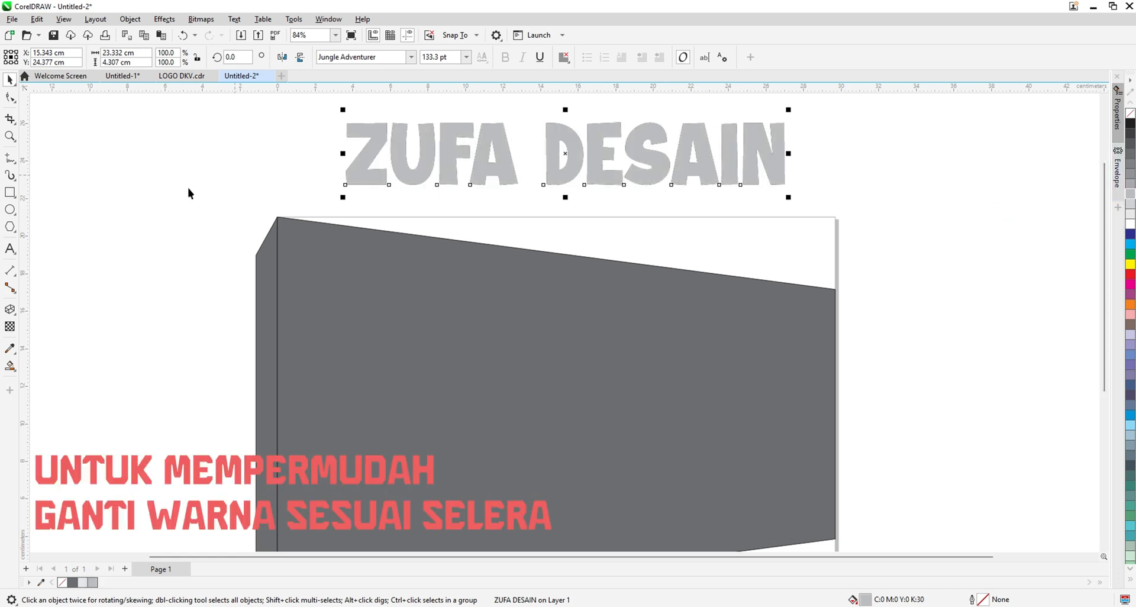
{"action": "left_click", "coordinate": [81, 142]}
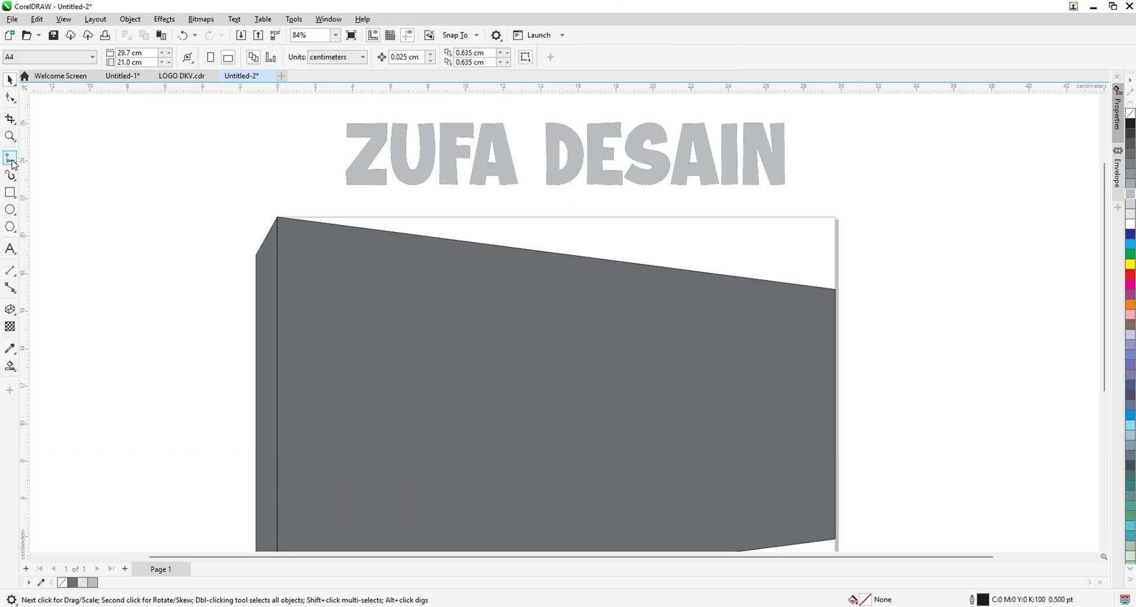
- Draw a straight horizontal Freehand line about 25.3 cm long through the middle of the ZUFA DESAIN text
{"action": "left_click", "coordinate": [10, 159]}
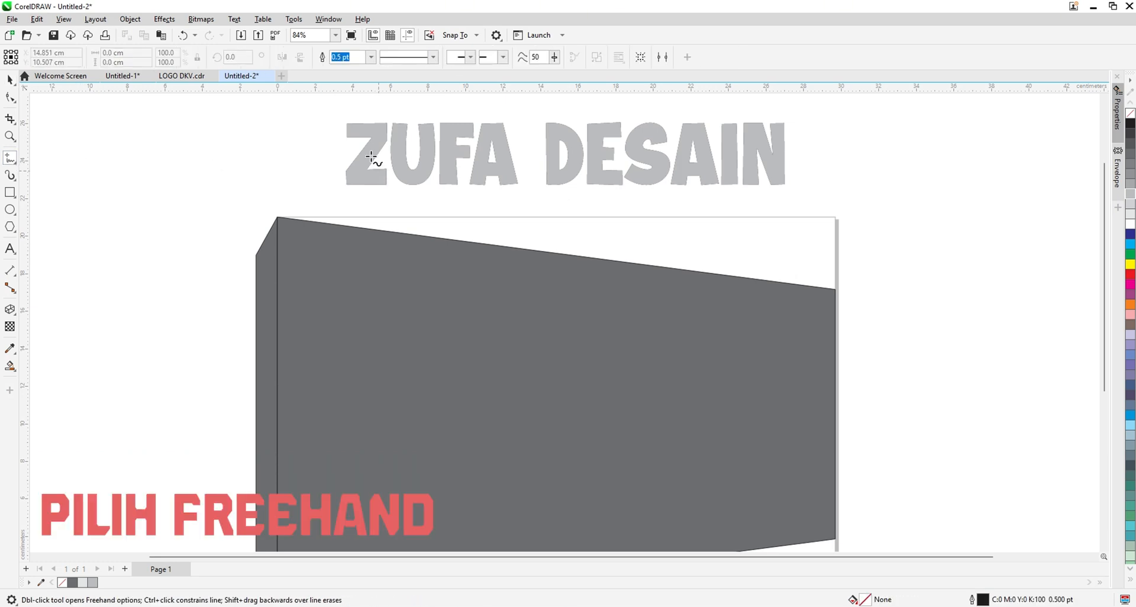
{"action": "left_click", "coordinate": [341, 150]}
{"action": "left_click", "coordinate": [819, 152]}
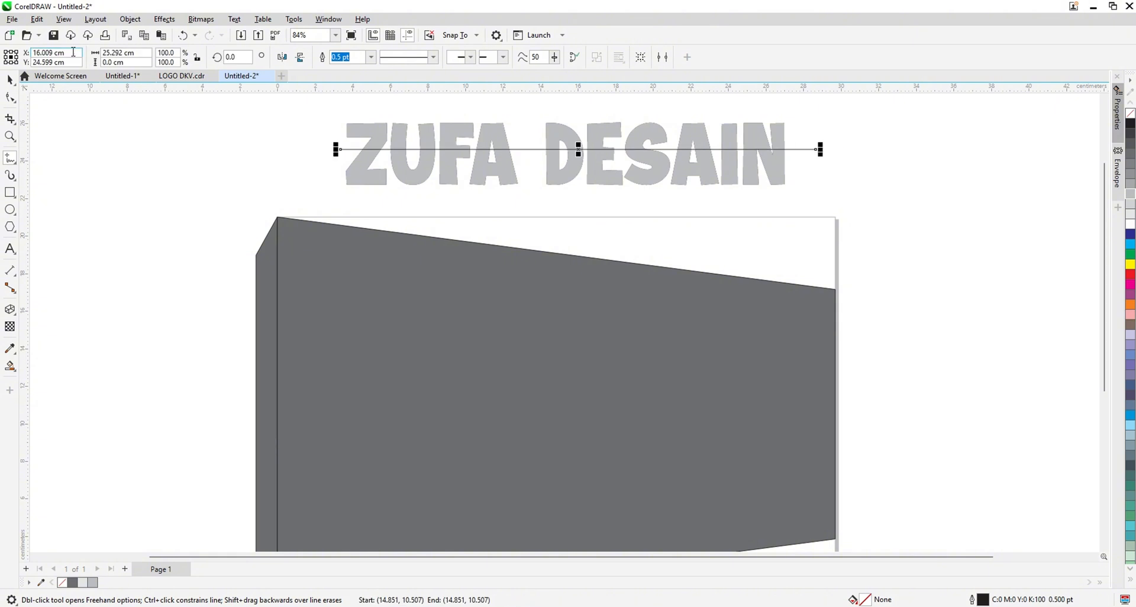
{"action": "left_click", "coordinate": [9, 79]}
- Select the line together with the ZUFA DESAIN text and align their centres horizontally and vertically
{"action": "scroll", "coordinate": [558, 175], "scroll_direction": "up", "scroll_amount": 2}
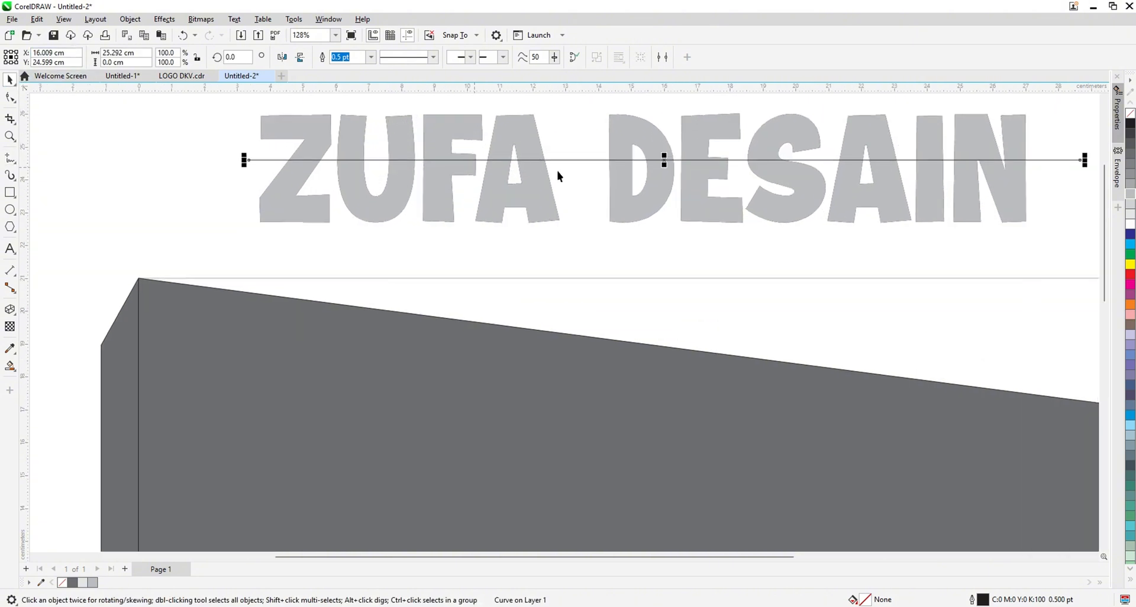
{"action": "left_click", "coordinate": [527, 137], "text": "shift"}
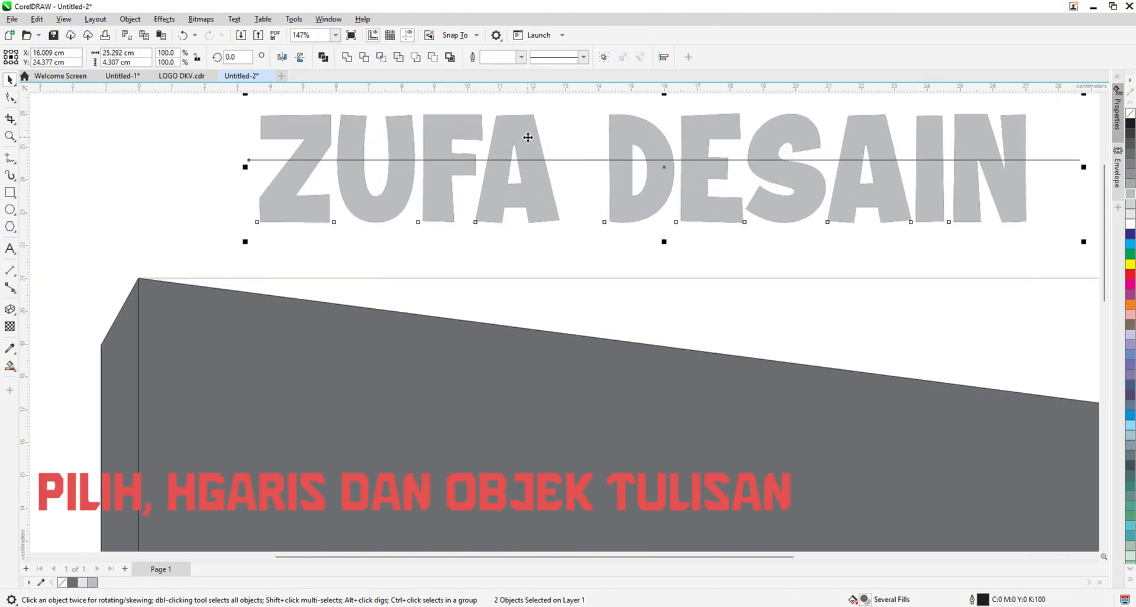
{"action": "scroll", "coordinate": [477, 217], "scroll_direction": "down", "scroll_amount": 2}
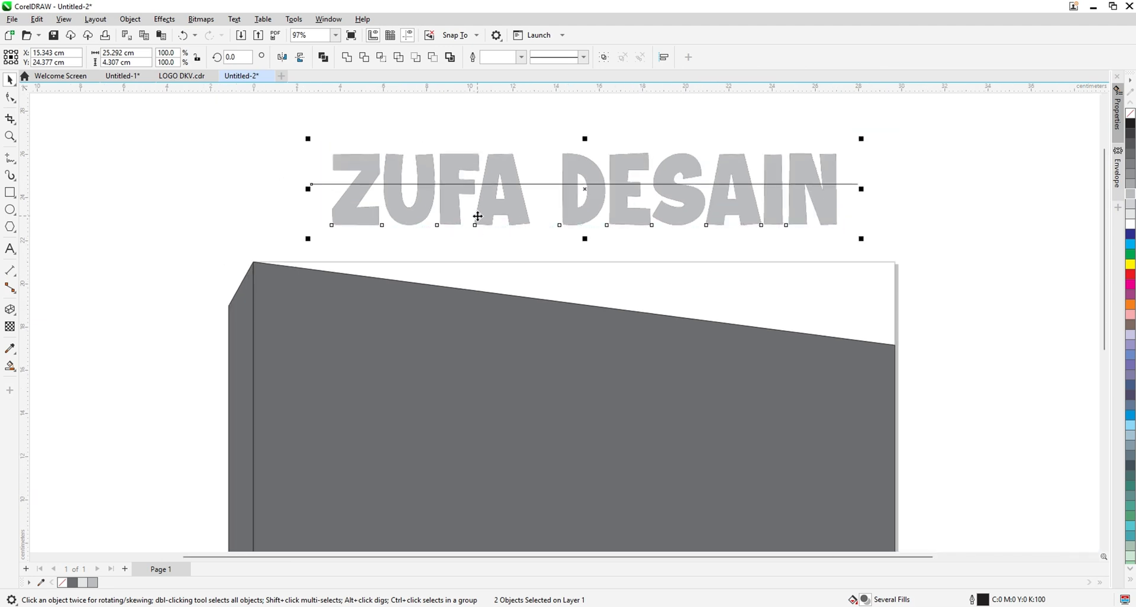
{"action": "key", "text": "c"}
{"action": "left_click", "coordinate": [643, 128]}
{"action": "scroll", "coordinate": [389, 197], "scroll_direction": "up", "scroll_amount": 3}
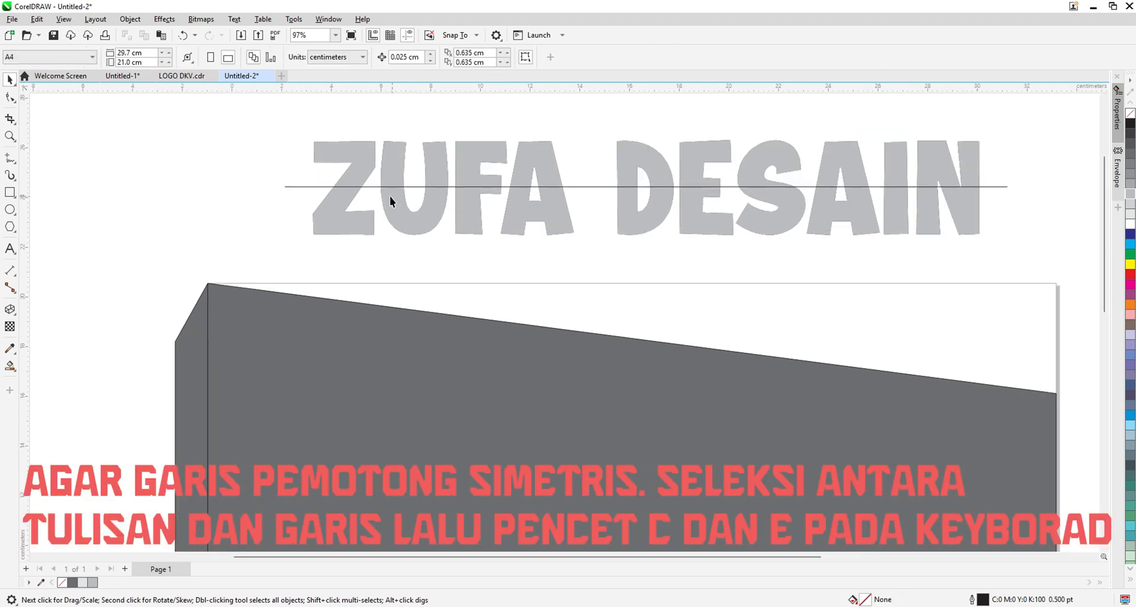
- Simplify the grey ZUFA DESAIN text with the horizontal cutting line to split it, and delete the line
{"action": "scroll", "coordinate": [343, 159], "scroll_direction": "up", "scroll_amount": 2}
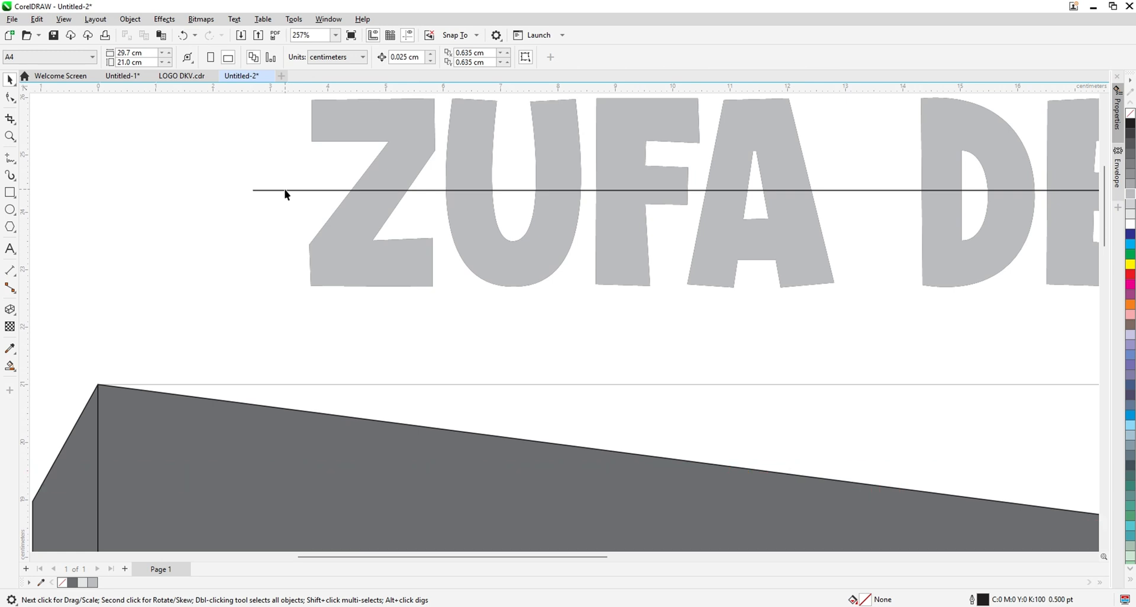
{"action": "left_click", "coordinate": [316, 190]}
{"action": "left_click", "coordinate": [422, 133], "text": "shift"}
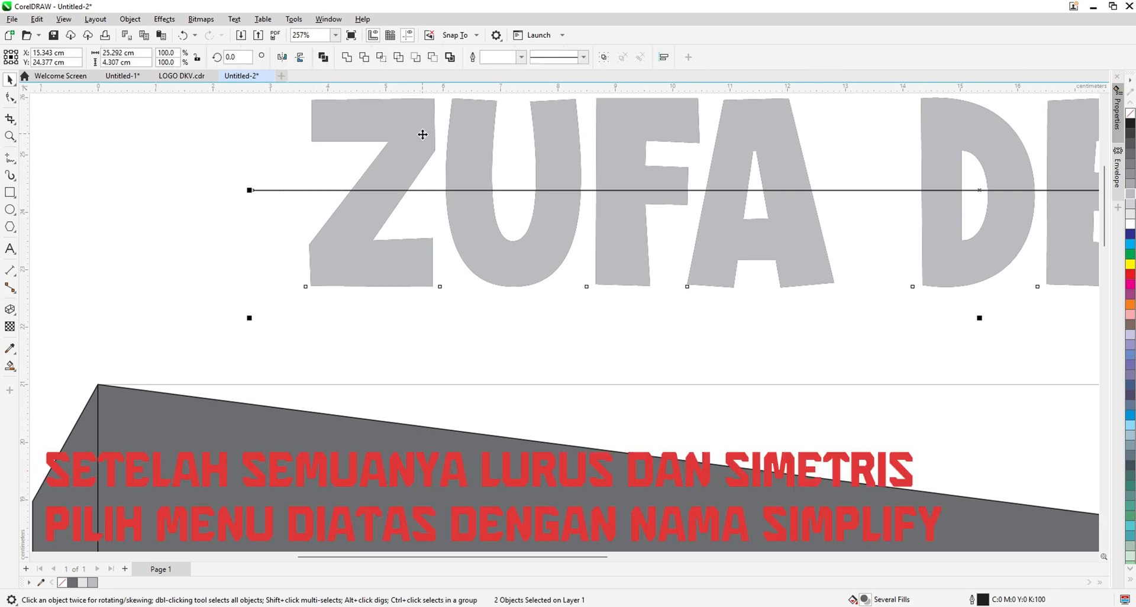
{"action": "scroll", "coordinate": [422, 135], "scroll_direction": "down", "scroll_amount": 1}
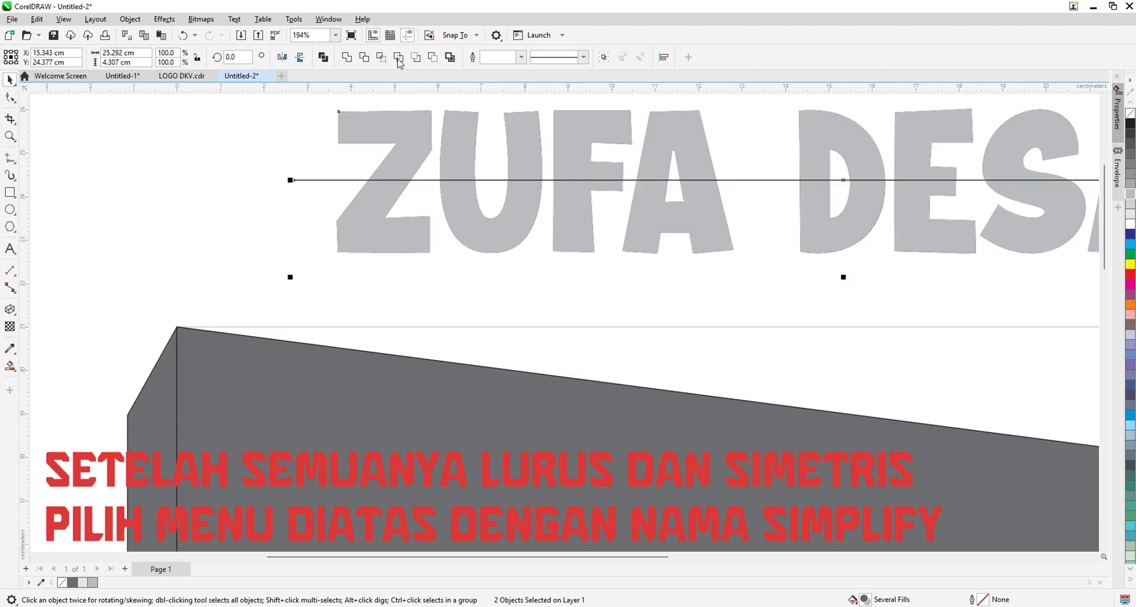
{"action": "left_click", "coordinate": [274, 211]}
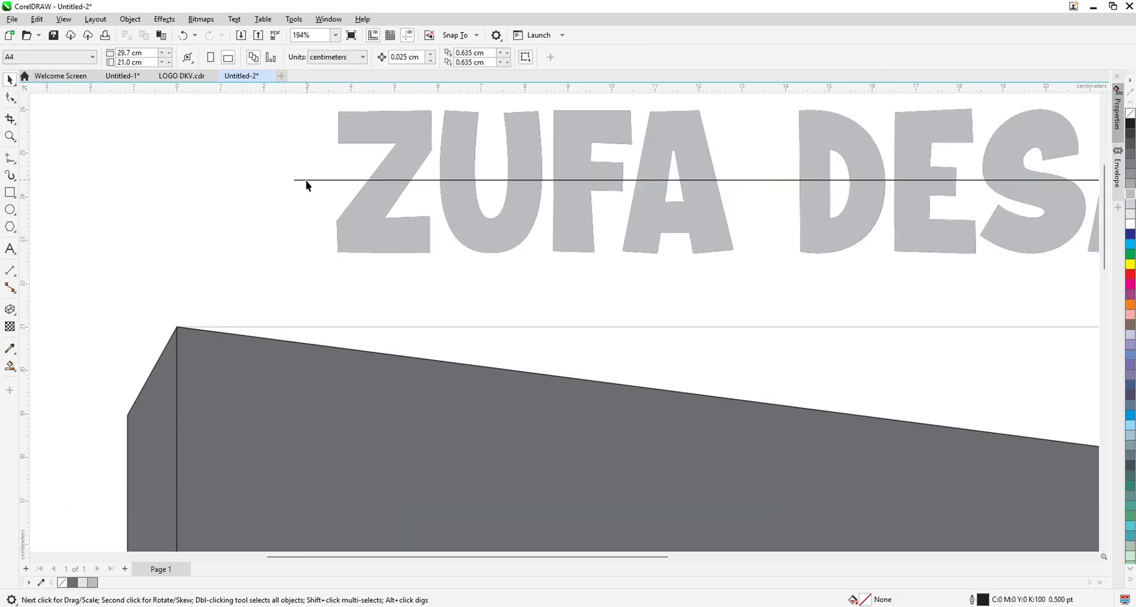
{"action": "left_click", "coordinate": [426, 180]}
{"action": "key", "text": "Delete"}
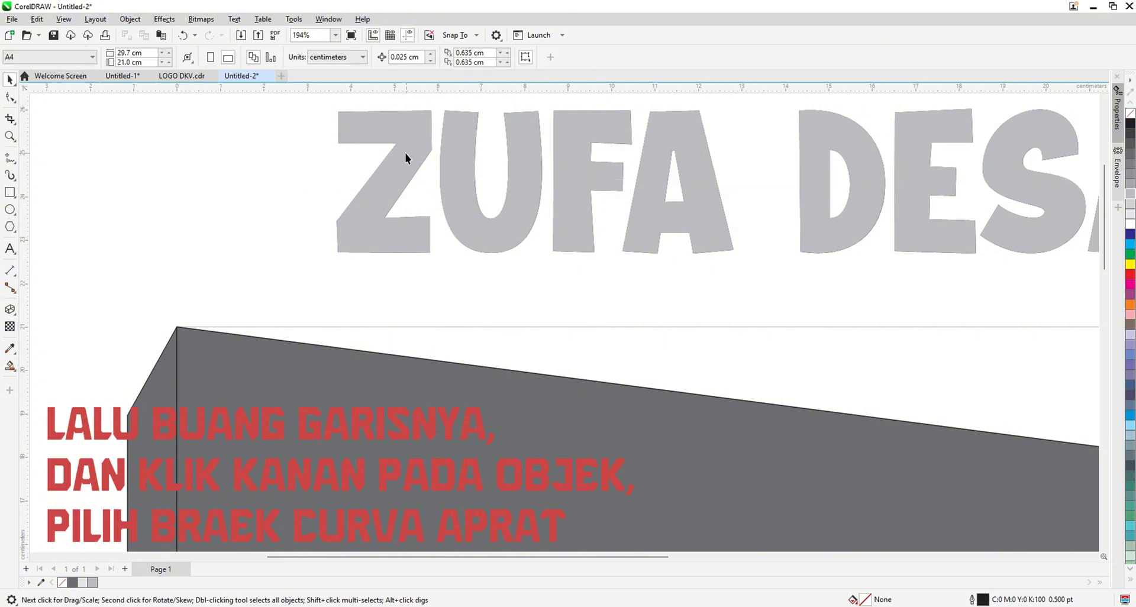
- Break the cut grey ZUFA DESAIN curve apart into separate upper and lower letter pieces
{"action": "left_click", "coordinate": [406, 153]}
{"action": "right_click", "coordinate": [406, 153]}
{"action": "left_click", "coordinate": [488, 174]}
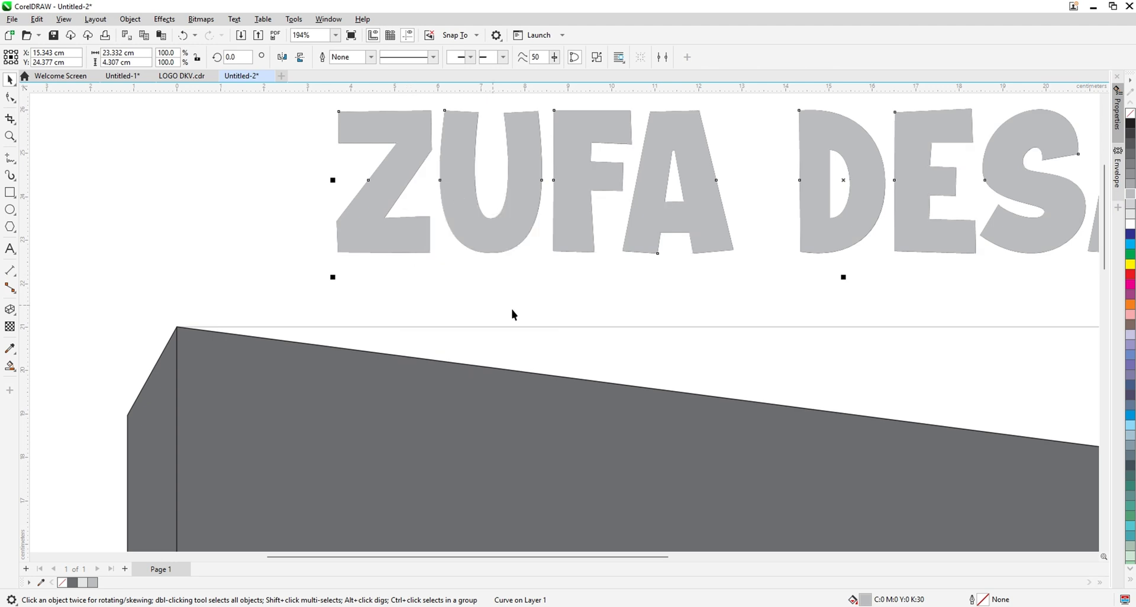
{"action": "left_click", "coordinate": [512, 309]}
{"action": "scroll", "coordinate": [471, 271], "scroll_direction": "down", "scroll_amount": 2}
{"action": "left_click", "coordinate": [431, 175]}
{"action": "scroll", "coordinate": [431, 175], "scroll_direction": "down", "scroll_amount": 2}
{"action": "scroll", "coordinate": [375, 144], "scroll_direction": "up", "scroll_amount": 1}
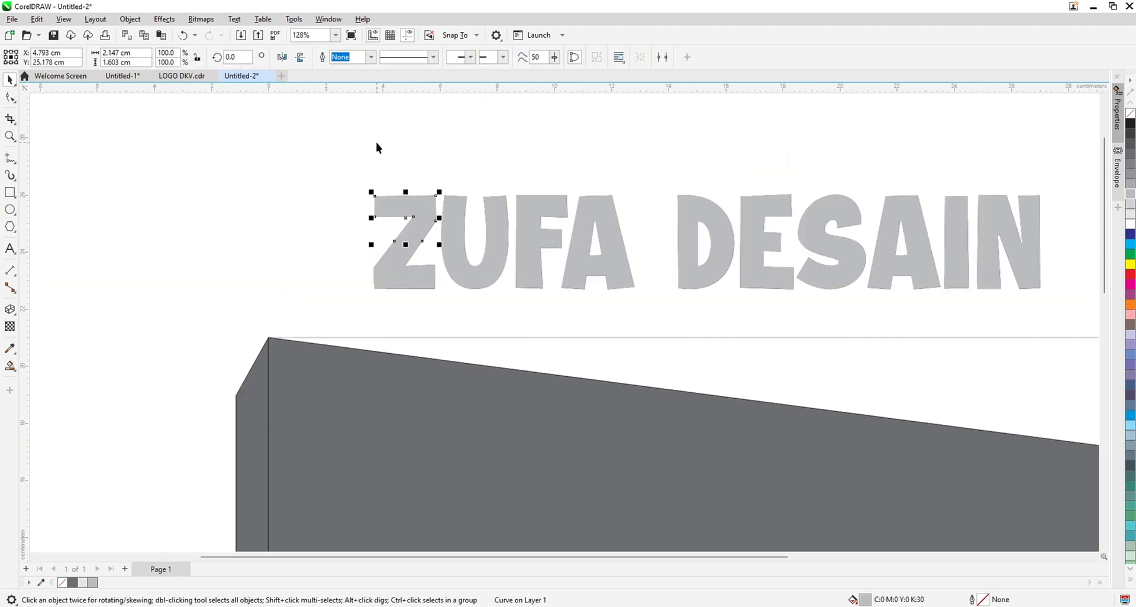
- Group the upper halves of the grey letters and skew them horizontally to the right, to about 23.6 cm overall width
{"action": "scroll", "coordinate": [277, 144], "scroll_direction": "down", "scroll_amount": 1}
{"action": "left_click_drag", "start_coordinate": [278, 129], "coordinate": [901, 227]}
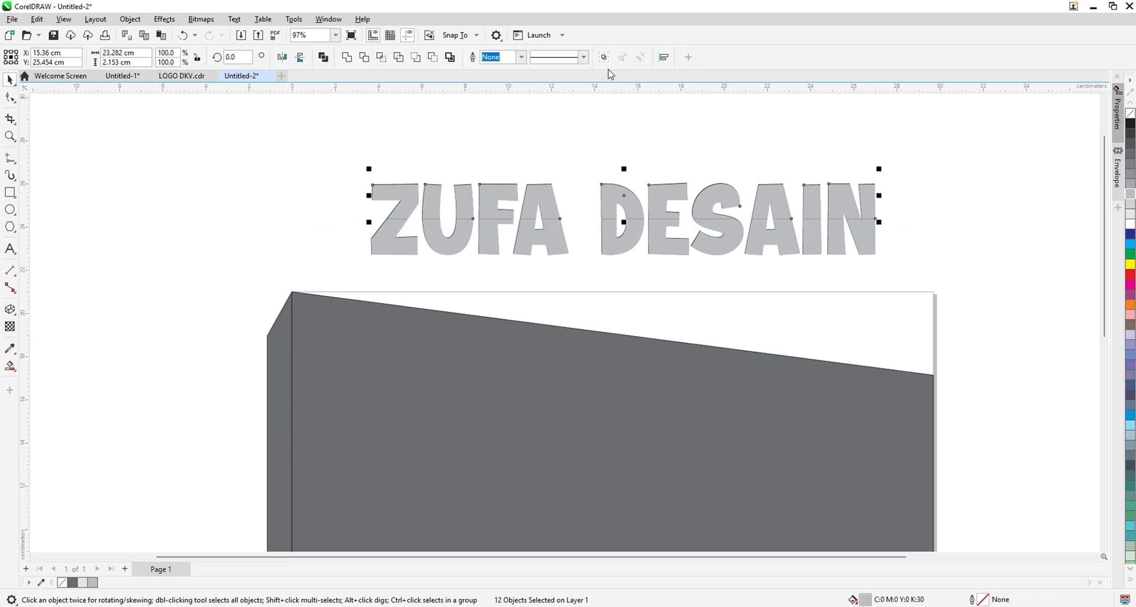
{"action": "key", "text": "ctrl+g"}
{"action": "scroll", "coordinate": [627, 222], "scroll_direction": "up", "scroll_amount": 1}
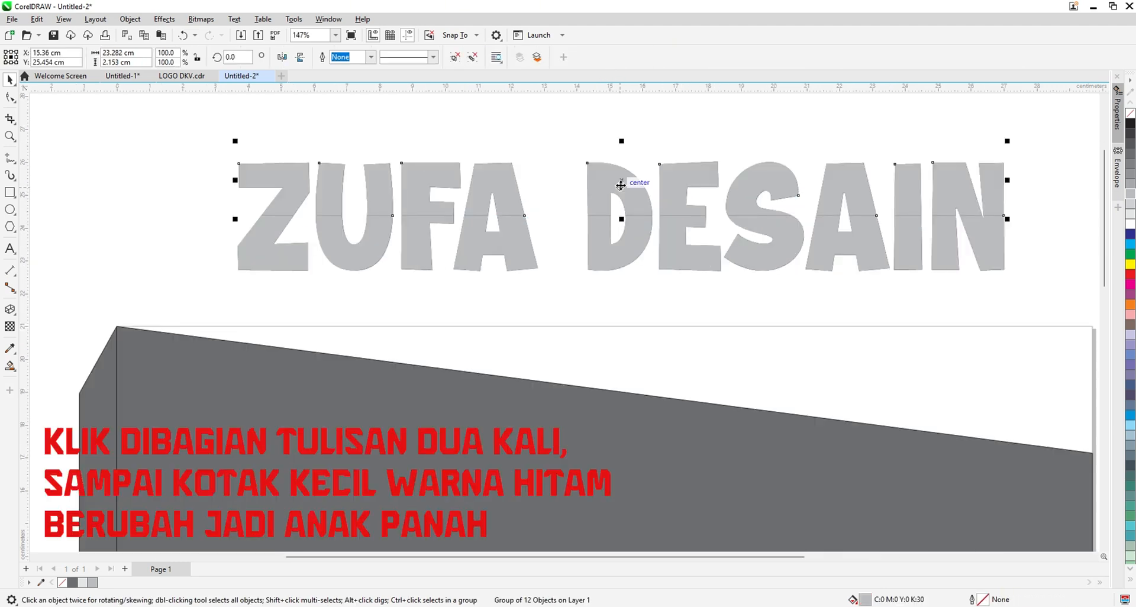
{"action": "left_click", "coordinate": [621, 186]}
{"action": "left_click_drag", "start_coordinate": [621, 219], "coordinate": [638, 220]}
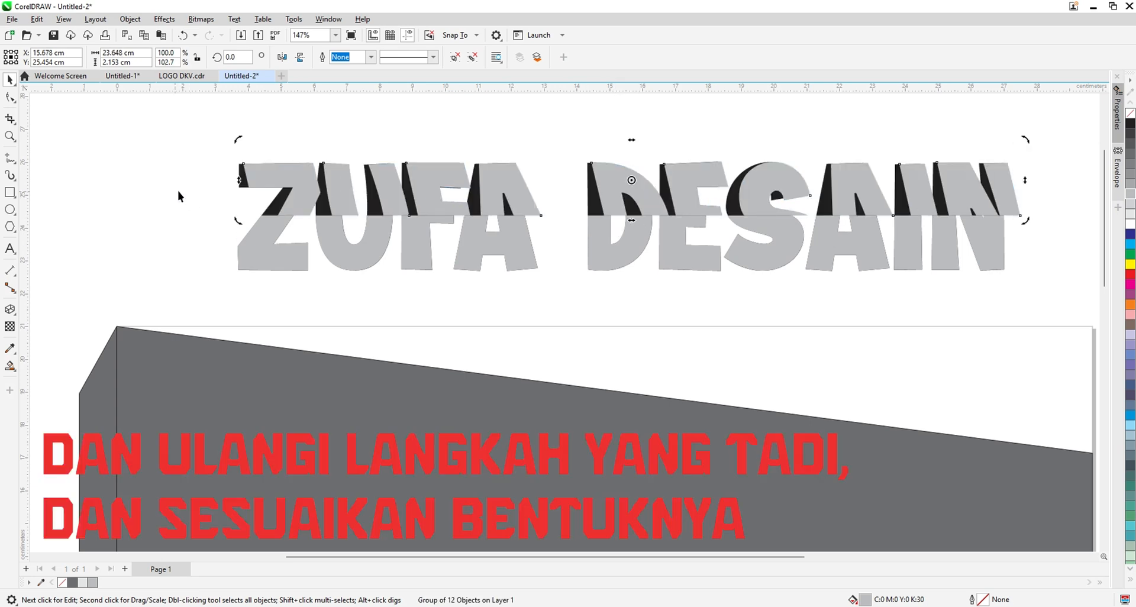
- Group the lower halves of the grey letters and skew them to meet the upper halves, about 23.7 cm wide overall
{"action": "left_click_drag", "start_coordinate": [205, 198], "coordinate": [1063, 304]}
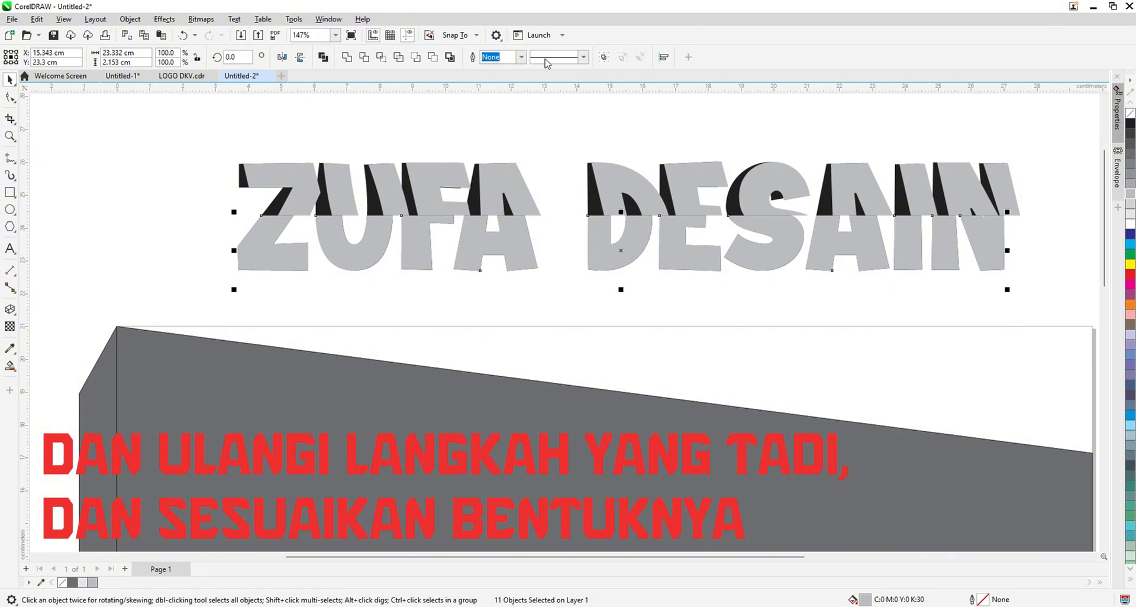
{"action": "left_click", "coordinate": [618, 247]}
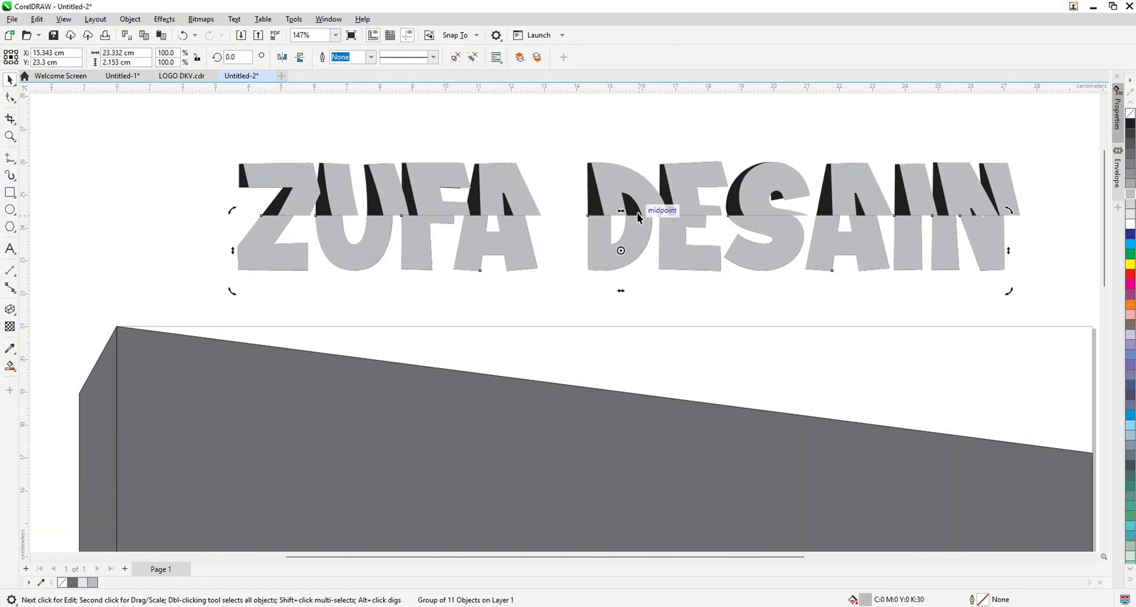
{"action": "scroll", "coordinate": [630, 216], "scroll_direction": "up", "scroll_amount": 3}
{"action": "left_click_drag", "start_coordinate": [601, 214], "coordinate": [643, 219]}
{"action": "scroll", "coordinate": [643, 219], "scroll_direction": "down", "scroll_amount": 3}
{"action": "scroll", "coordinate": [592, 235], "scroll_direction": "up", "scroll_amount": 6}
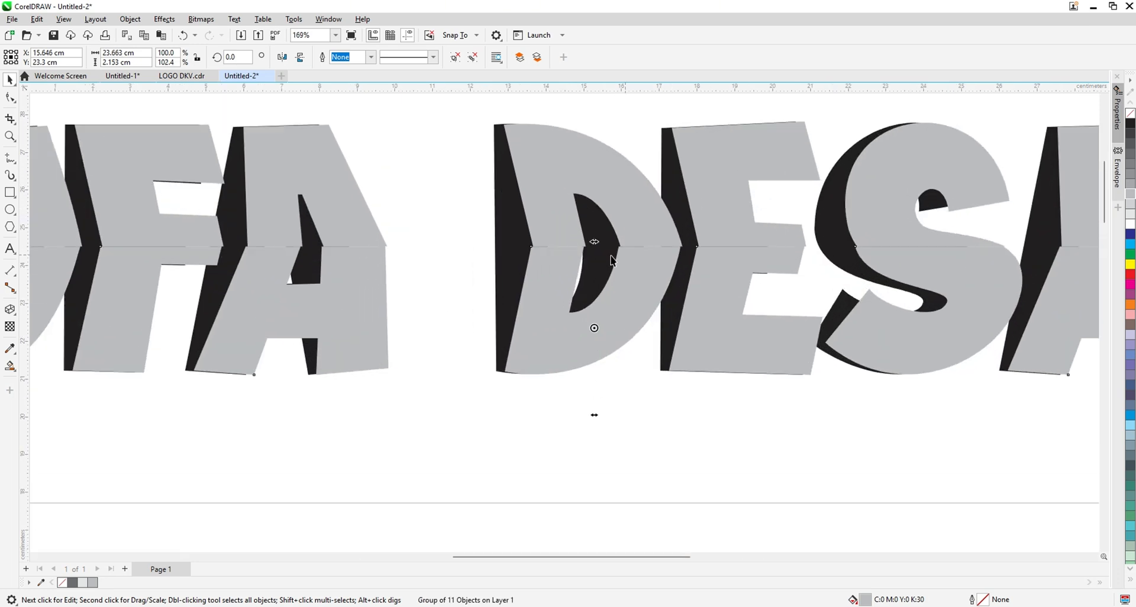
{"action": "scroll", "coordinate": [592, 181], "scroll_direction": "up", "scroll_amount": 2}
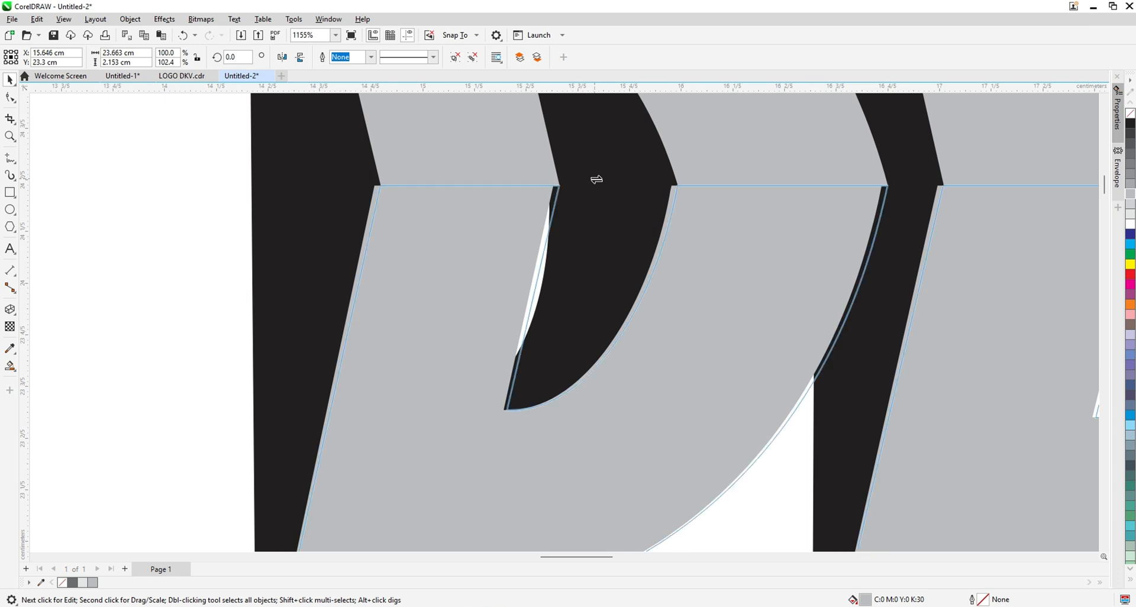
{"action": "scroll", "coordinate": [597, 179], "scroll_direction": "down", "scroll_amount": 8}
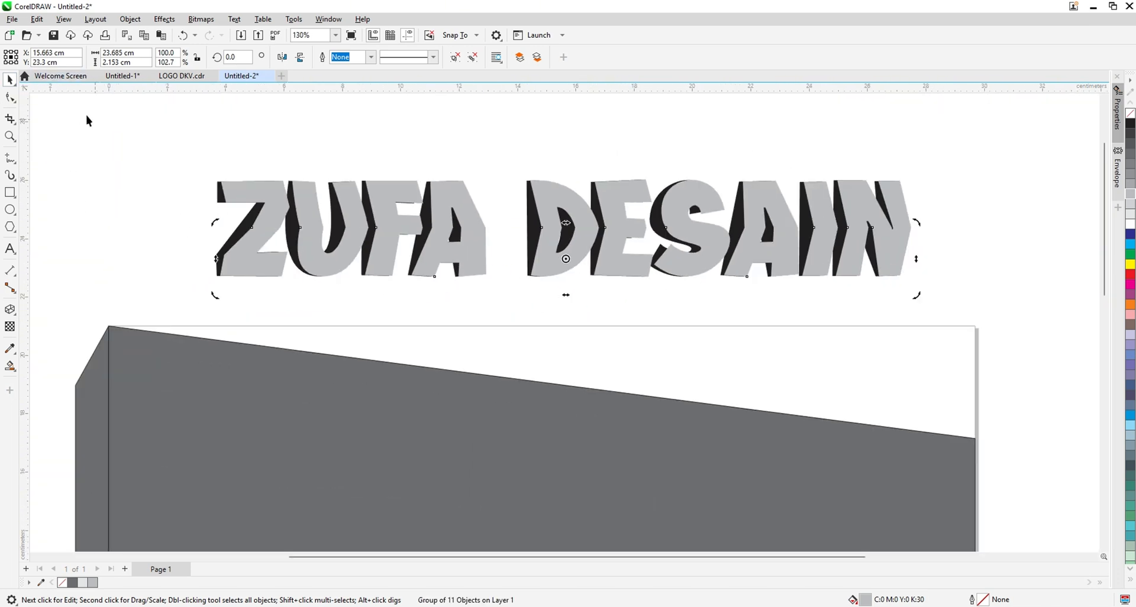
- Fill the grouped upper halves of the ZUFA DESAIN letters with white and deselect them
{"action": "left_click", "coordinate": [71, 105]}
{"action": "left_click", "coordinate": [260, 191]}
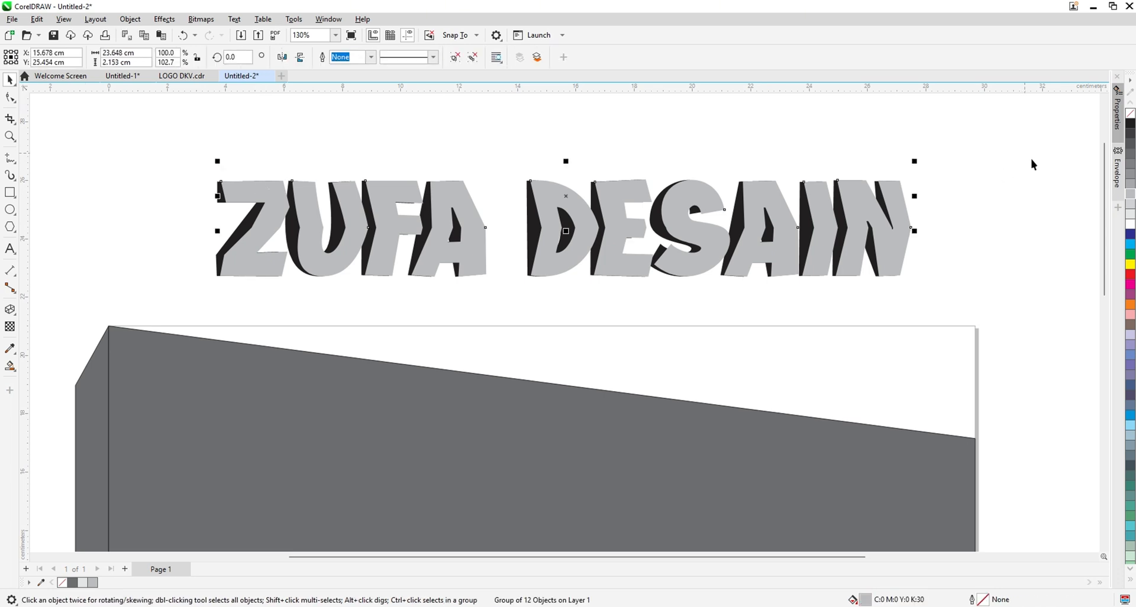
{"action": "left_click", "coordinate": [1130, 224]}
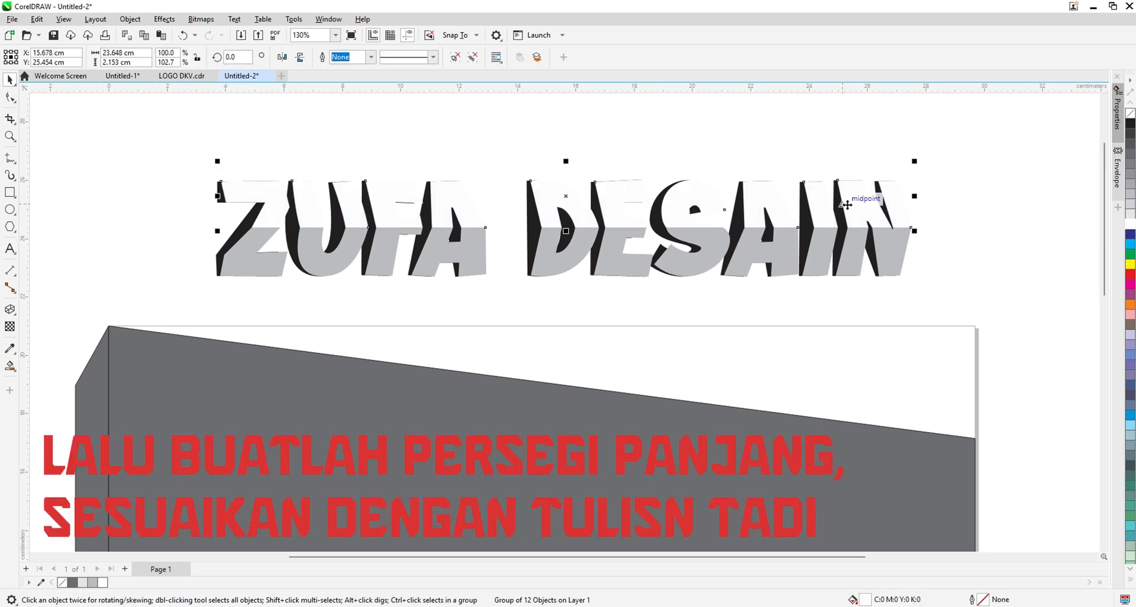
{"action": "scroll", "coordinate": [564, 211], "scroll_direction": "down", "scroll_amount": 1}
{"action": "left_click", "coordinate": [330, 159]}
- Draw a rectangle about 26.7 by 5.3 cm around the ZUFA DESAIN lettering
{"action": "left_click", "coordinate": [10, 193]}
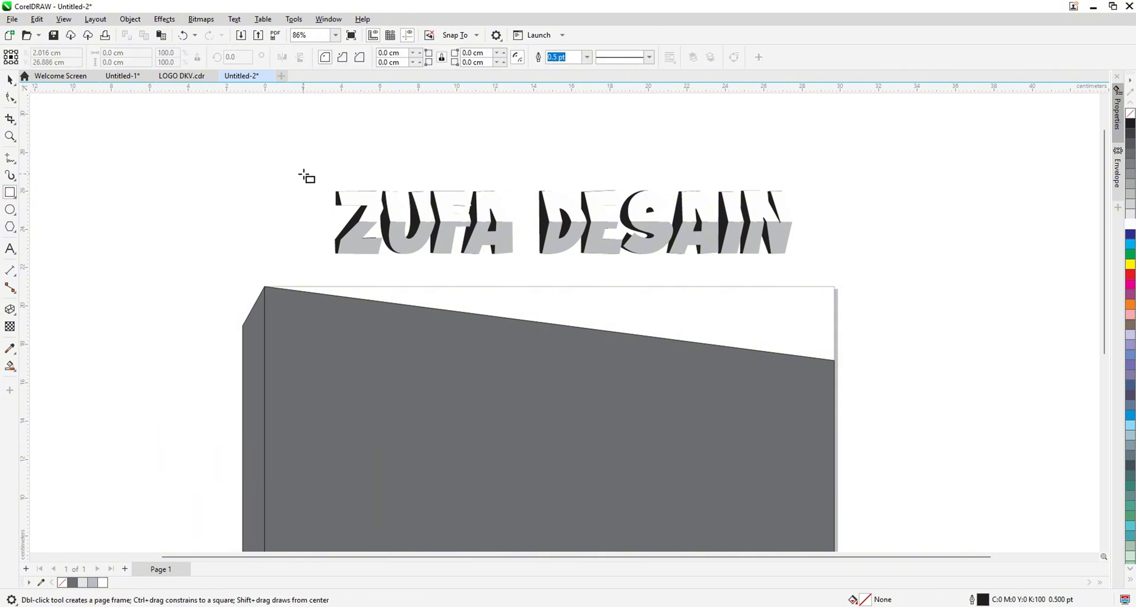
{"action": "left_click_drag", "start_coordinate": [304, 174], "coordinate": [817, 275]}
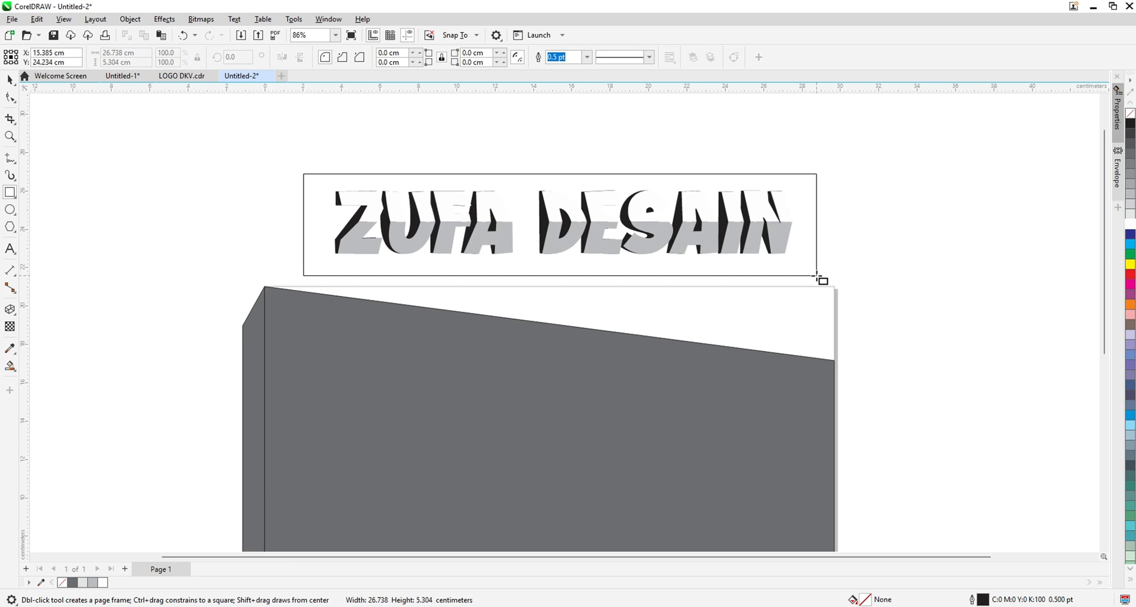
{"action": "left_click", "coordinate": [10, 79]}
{"action": "left_click", "coordinate": [289, 157]}
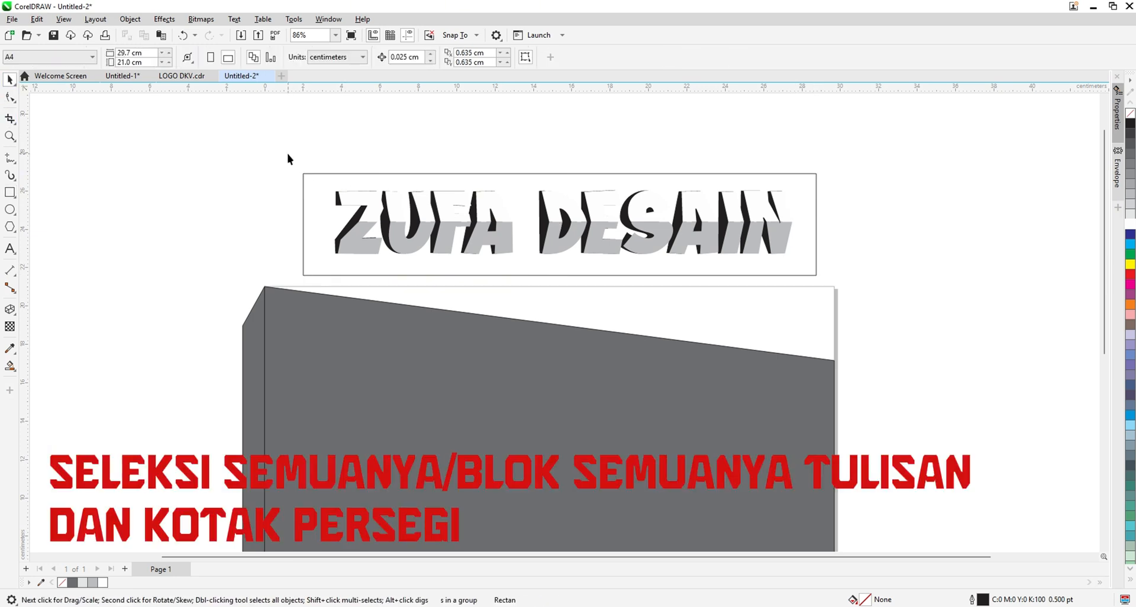
- Select the rectangle together with all the ZUFA DESAIN lettering and group them
{"action": "left_click_drag", "start_coordinate": [223, 141], "coordinate": [526, 290]}
{"action": "left_click_drag", "start_coordinate": [870, 299], "coordinate": [870, 300]}
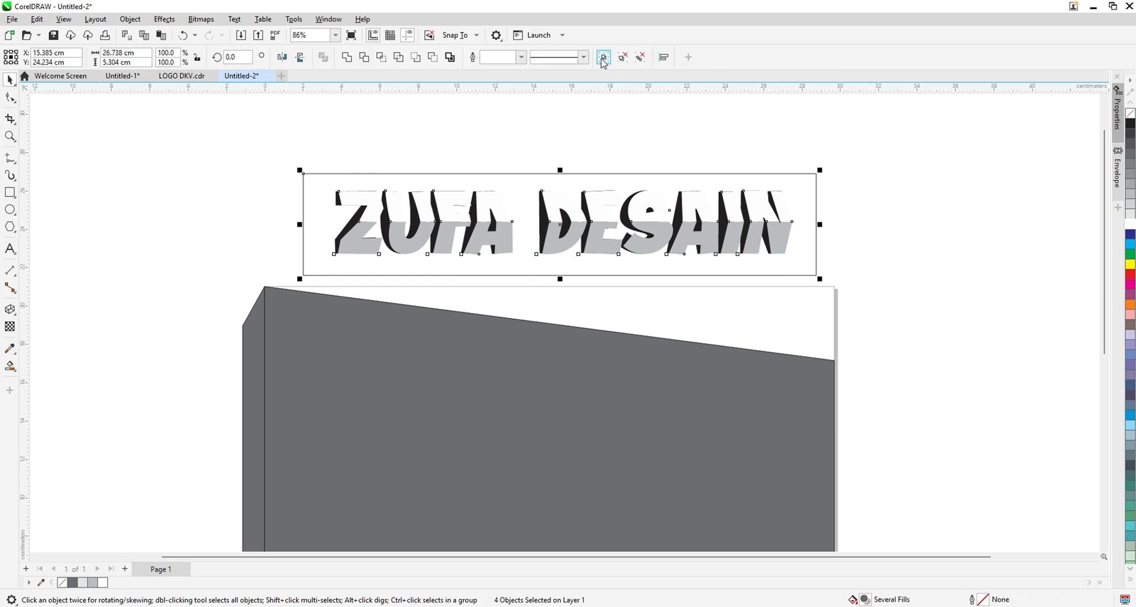
{"action": "left_click", "coordinate": [603, 59]}
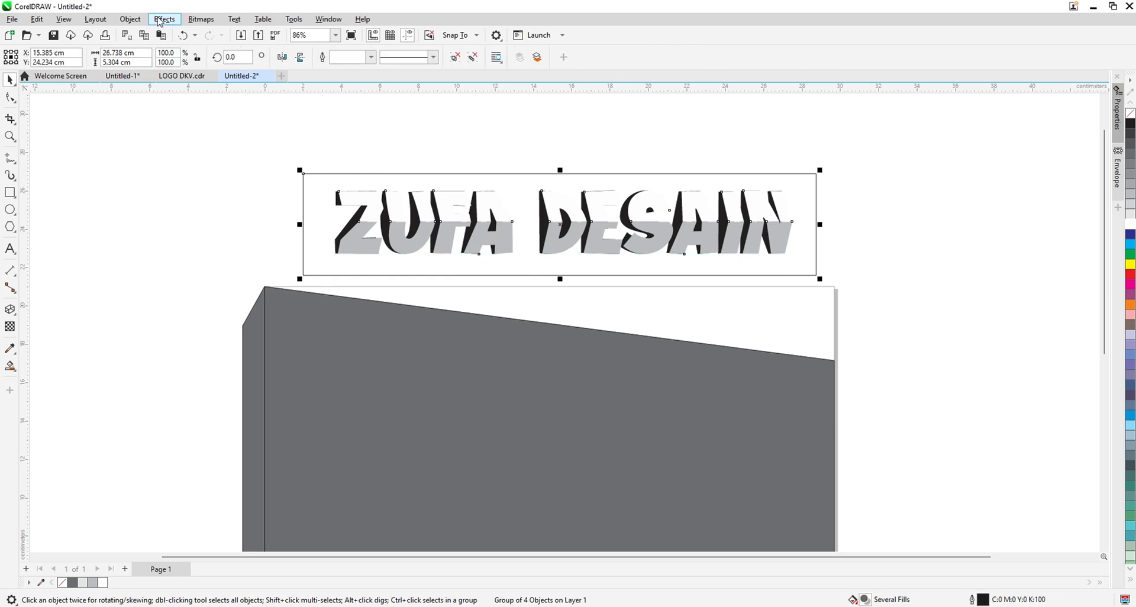
- Add perspective to the grouped lettering and fit its four corners to the front face of the grey block
{"action": "left_click", "coordinate": [160, 22]}
{"action": "mouse_move", "coordinate": [129, 22]}
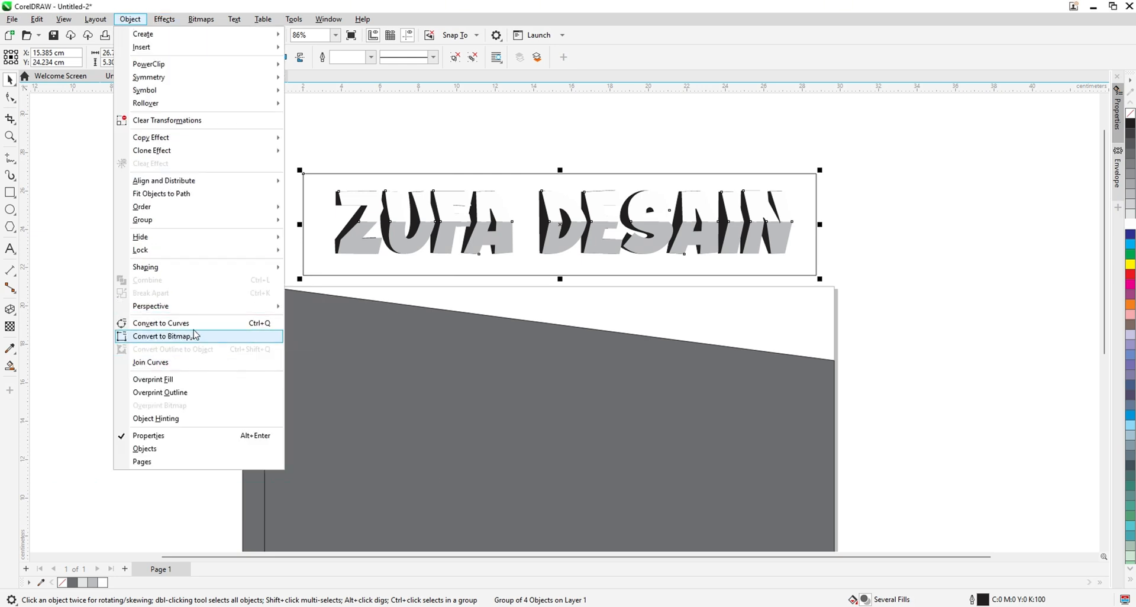
{"action": "mouse_move", "coordinate": [237, 308]}
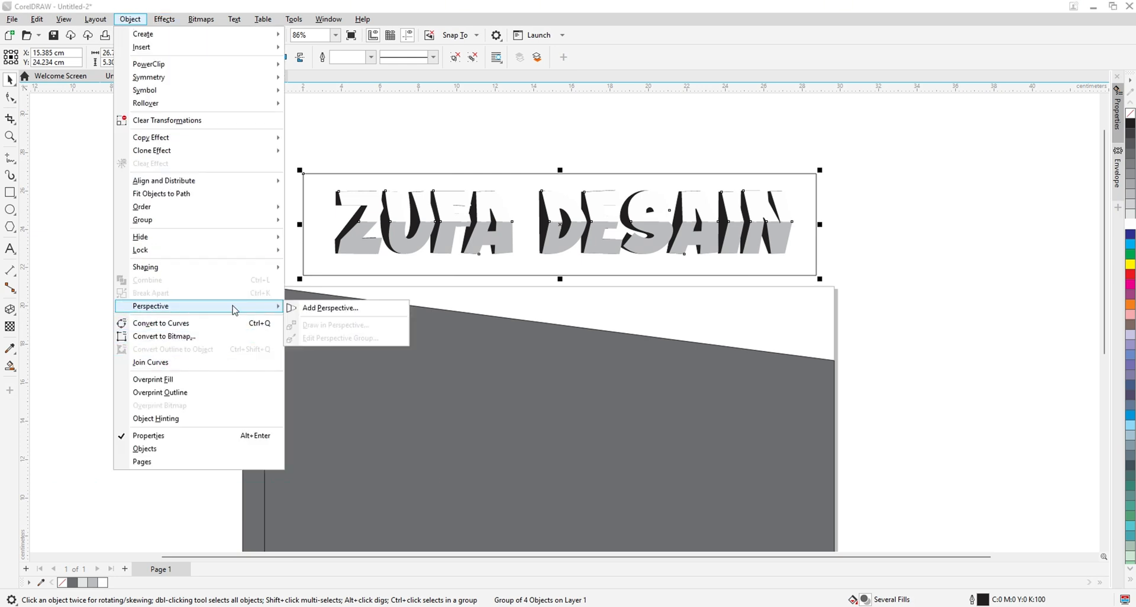
{"action": "left_click", "coordinate": [353, 313]}
{"action": "scroll", "coordinate": [731, 168], "scroll_direction": "down", "scroll_amount": 2}
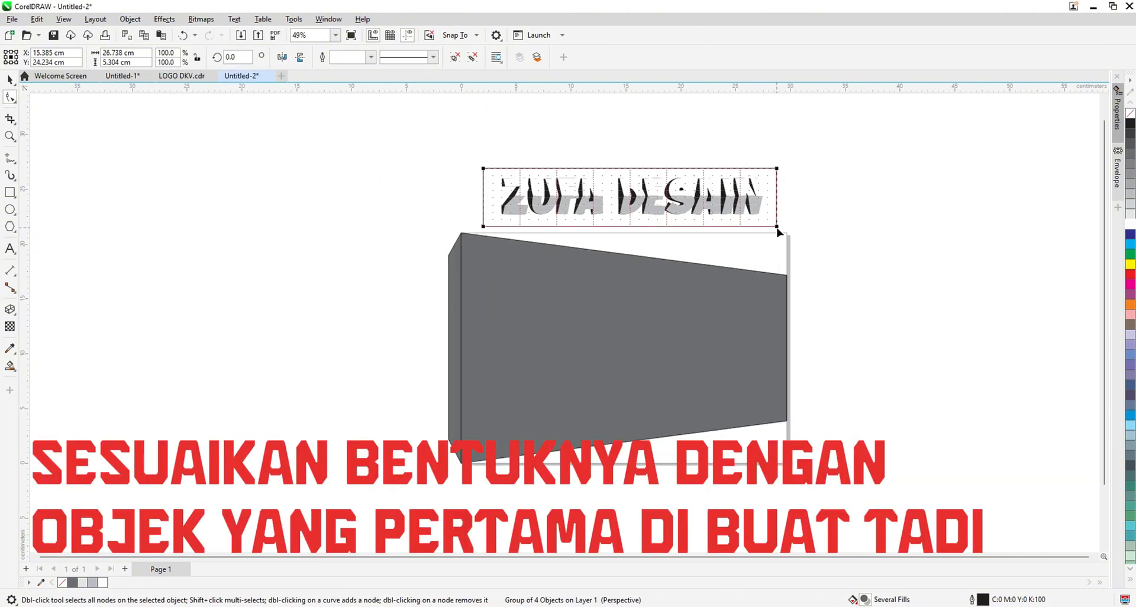
{"action": "left_click_drag", "start_coordinate": [777, 227], "coordinate": [787, 421]}
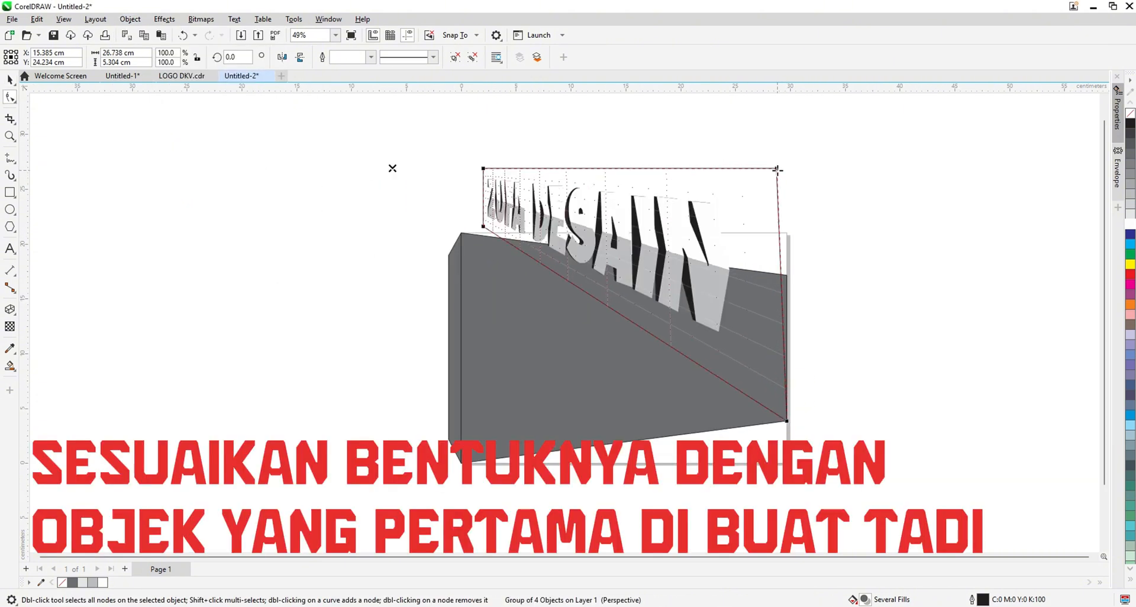
{"action": "left_click_drag", "start_coordinate": [777, 169], "coordinate": [786, 275]}
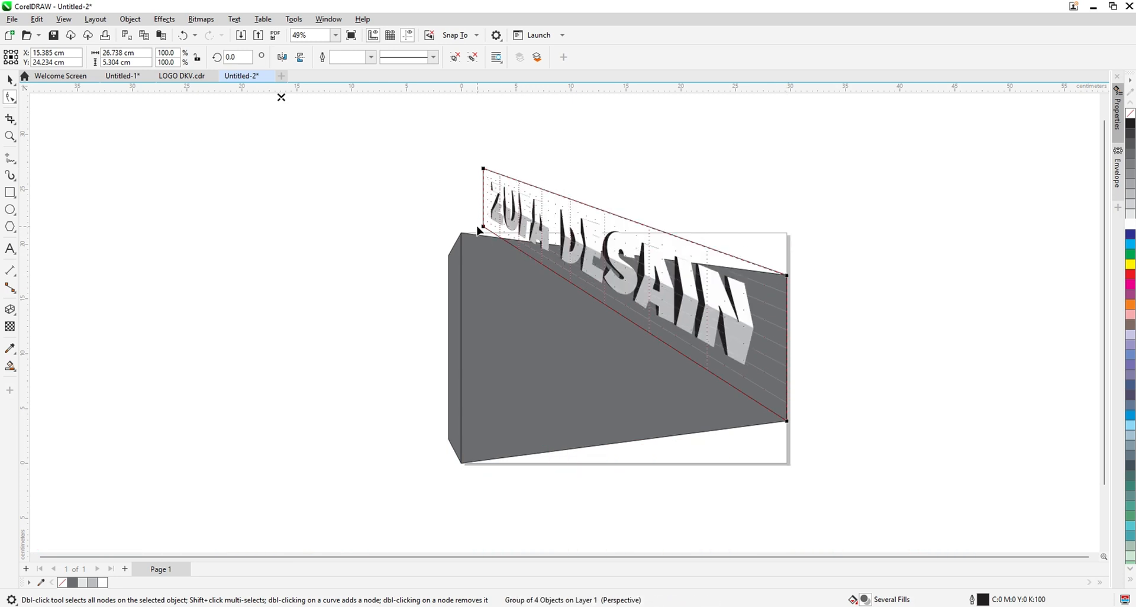
{"action": "left_click_drag", "start_coordinate": [484, 227], "coordinate": [461, 463]}
{"action": "left_click_drag", "start_coordinate": [484, 171], "coordinate": [461, 233]}
{"action": "left_click", "coordinate": [9, 80]}
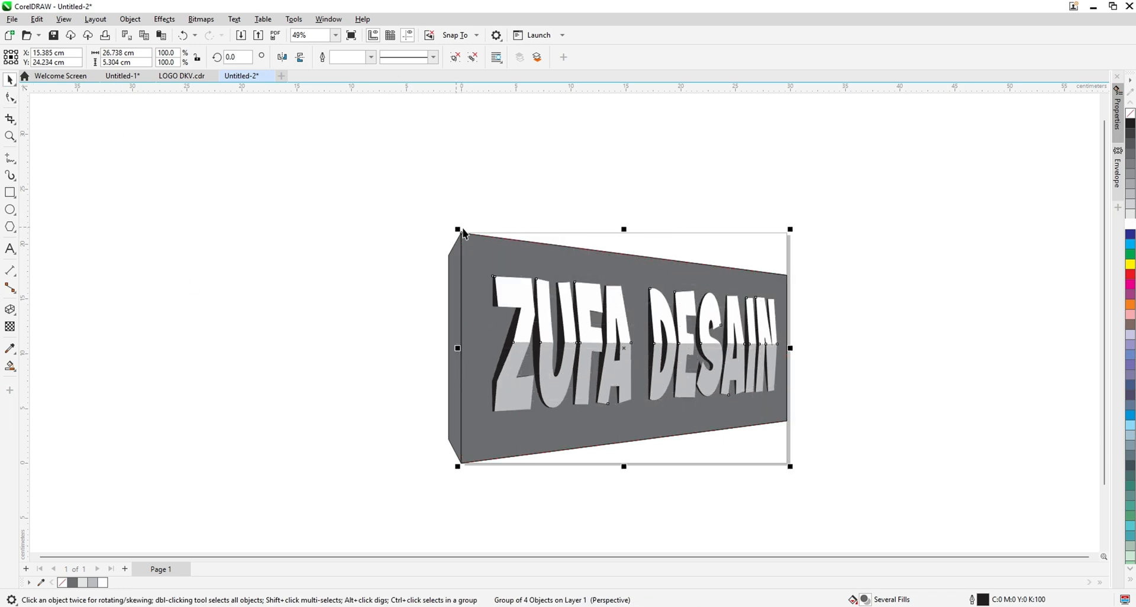
- Ungroup the perspective lettering from its surrounding rectangle and select that rectangle on its own
{"action": "left_click", "coordinate": [455, 57]}
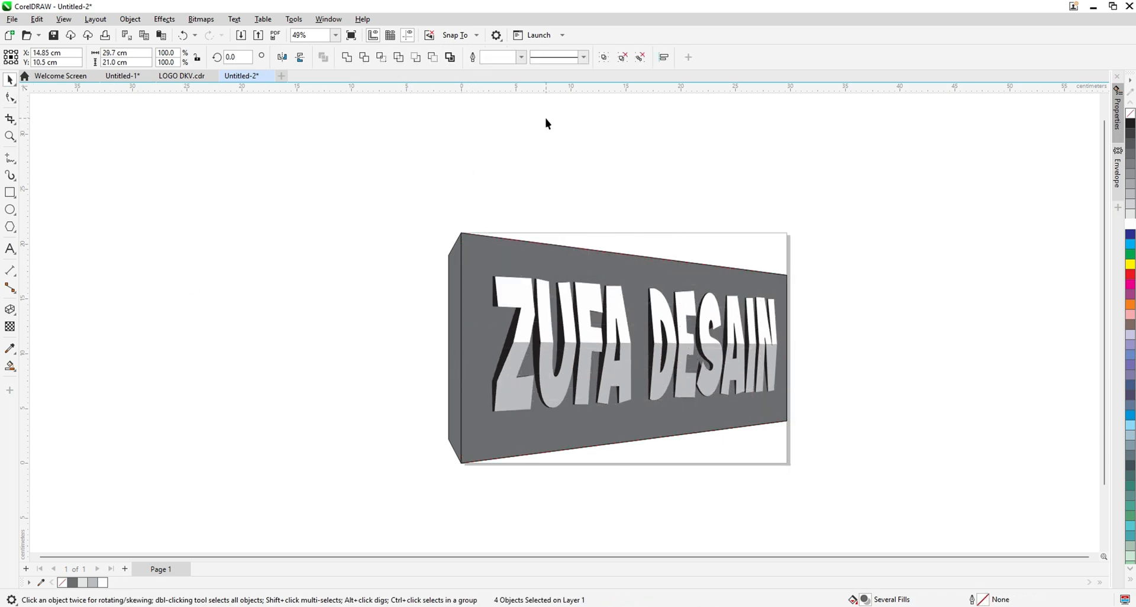
{"action": "left_click", "coordinate": [545, 118]}
{"action": "left_click", "coordinate": [482, 242]}
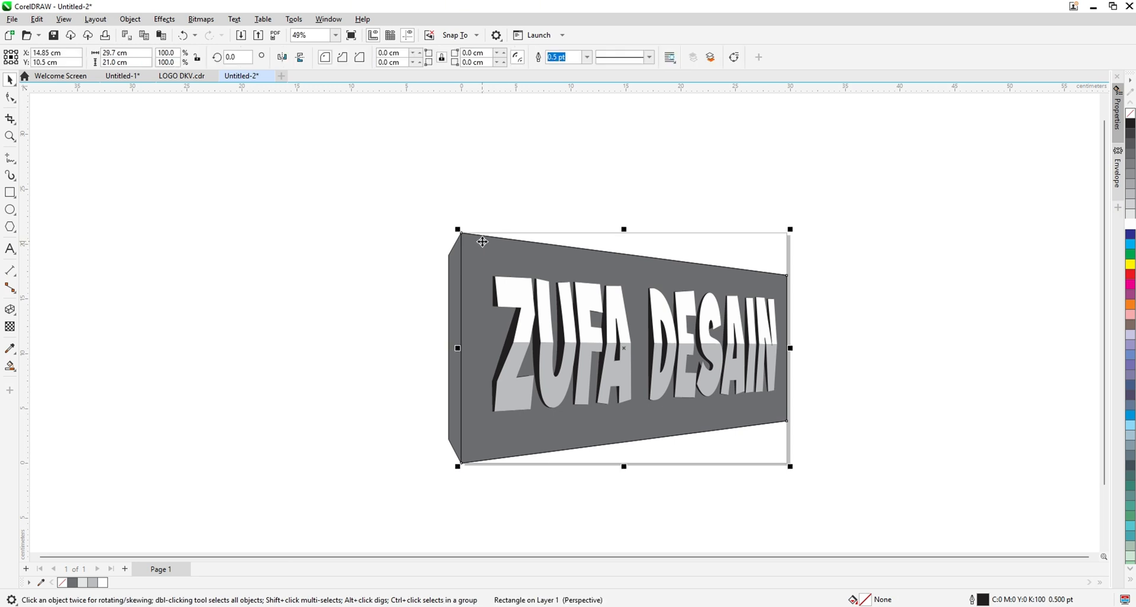
{"action": "left_click", "coordinate": [433, 254]}
- Zoom in to examine the whole perspective block with its lettering
{"action": "scroll", "coordinate": [432, 256], "scroll_direction": "down", "scroll_amount": 1}
{"action": "scroll", "coordinate": [478, 278], "scroll_direction": "up", "scroll_amount": 1}
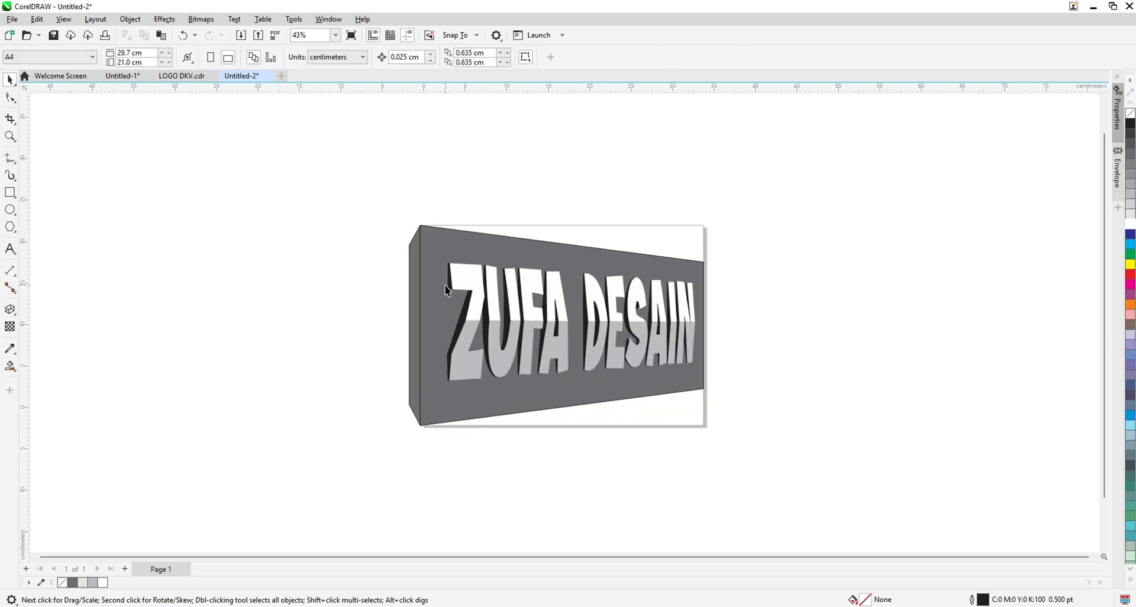
{"action": "left_click", "coordinate": [10, 136]}
{"action": "left_click_drag", "start_coordinate": [290, 181], "coordinate": [848, 510]}
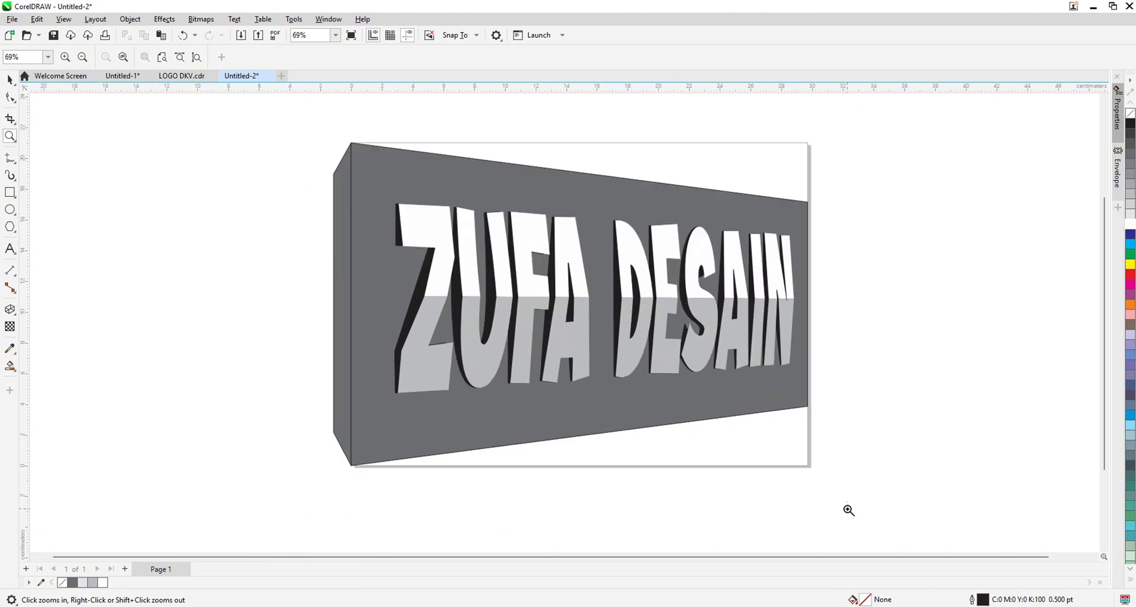
{"action": "left_click_drag", "start_coordinate": [261, 127], "coordinate": [968, 504]}
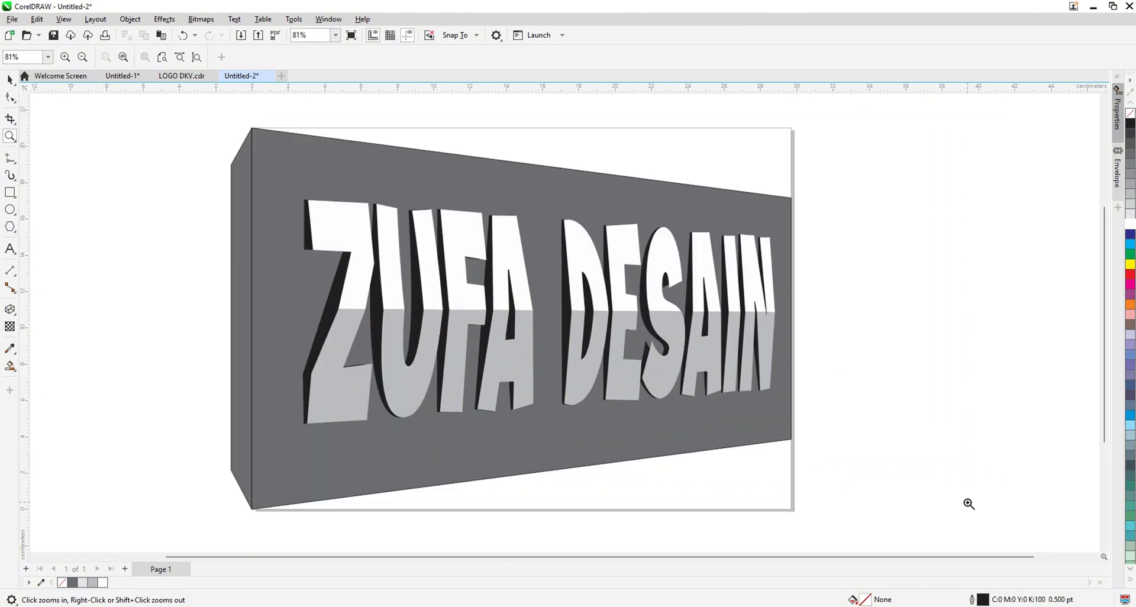